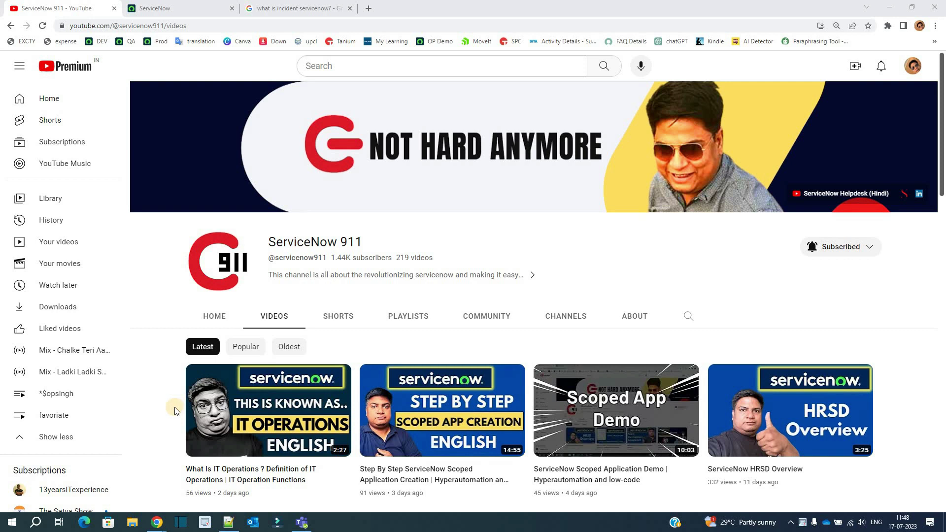
Switch to the Notepad++ notes and review the four incident questions, starting with "What is an Incident?"
{"action": "key", "text": "alt+Tab"}
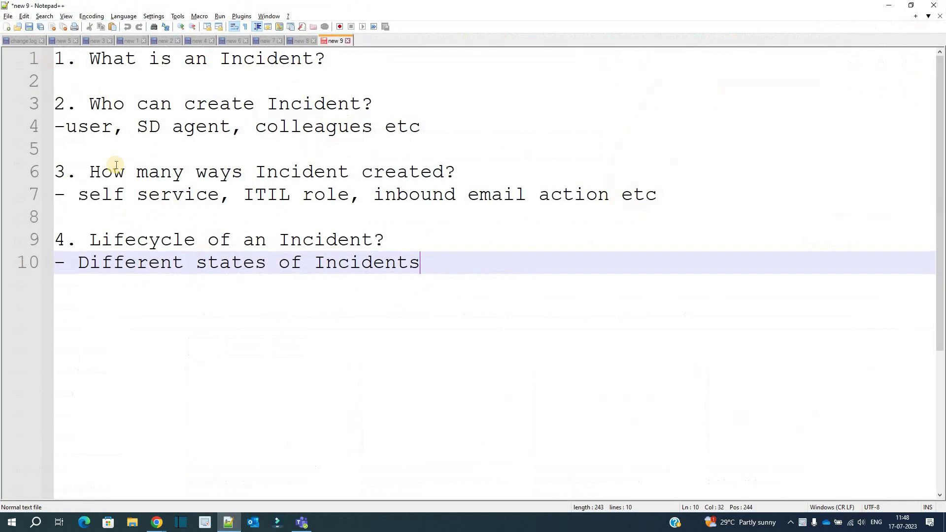
{"action": "left_click_drag", "start_coordinate": [59, 59], "coordinate": [419, 264]}
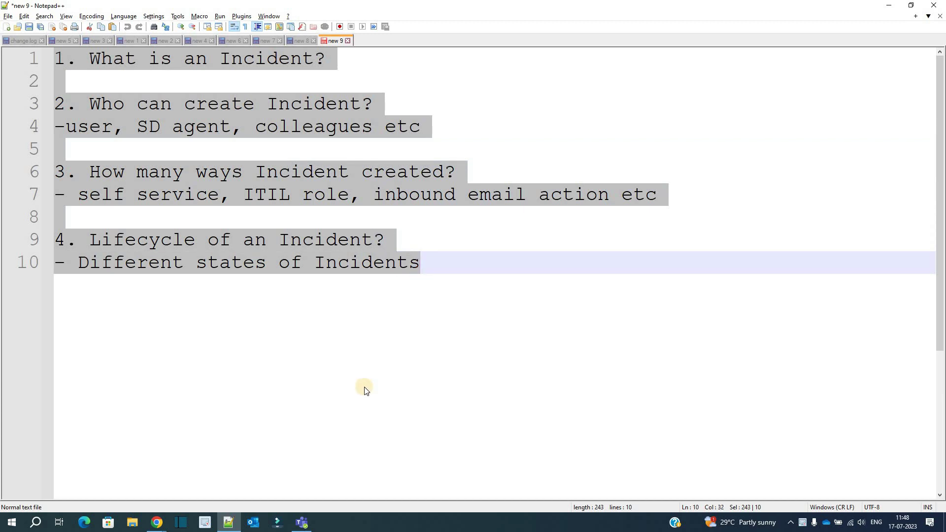
{"action": "left_click", "coordinate": [59, 81]}
{"action": "left_click_drag", "start_coordinate": [65, 59], "coordinate": [334, 61]}
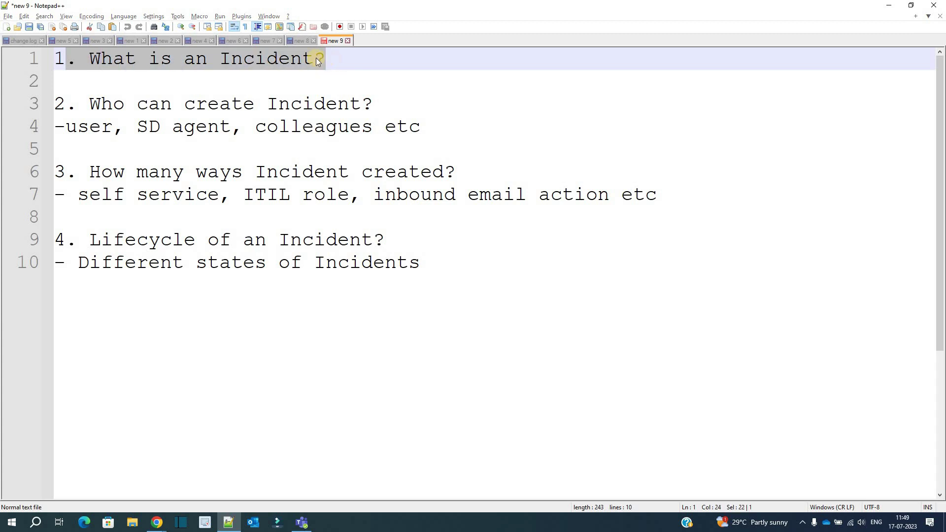
Switch to Chrome and read the definition in the Google results for "what is incident servicenow?"
{"action": "key", "text": "alt+Tab"}
{"action": "left_click", "coordinate": [296, 7]}
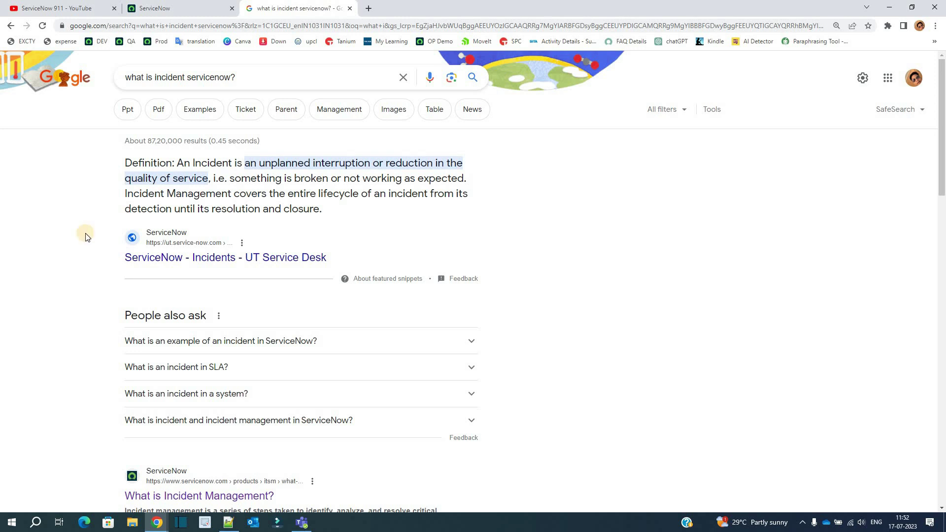
In ServiceNow, open the Incident module's Open list in a separate browser tab and open incident INC0010152
{"action": "left_click", "coordinate": [184, 6]}
{"action": "scroll", "coordinate": [63, 246], "scroll_direction": "down", "scroll_amount": 6}
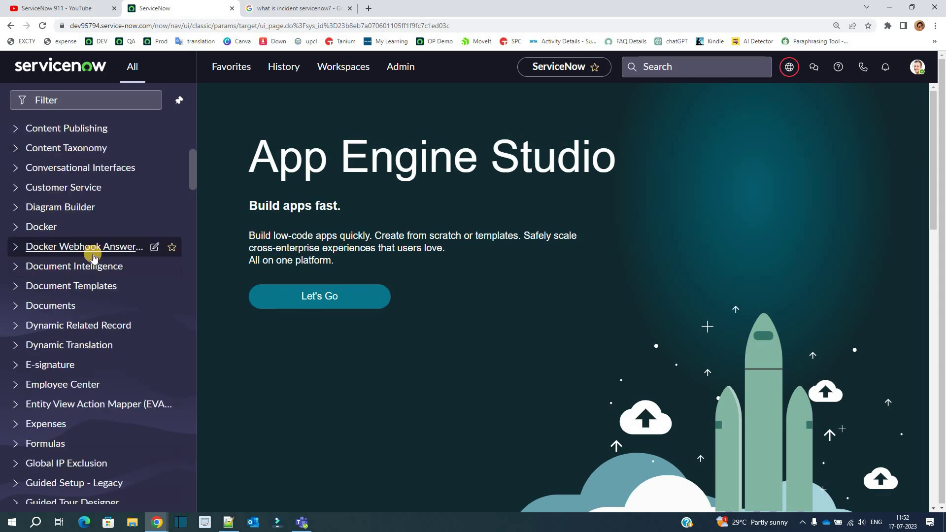
{"action": "scroll", "coordinate": [90, 265], "scroll_direction": "down", "scroll_amount": 6}
{"action": "scroll", "coordinate": [89, 265], "scroll_direction": "down", "scroll_amount": 12}
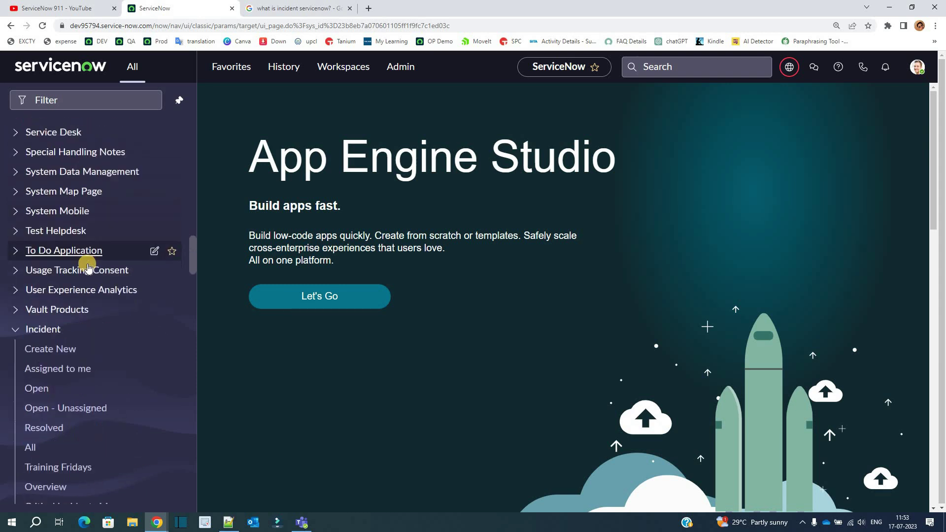
{"action": "left_click", "coordinate": [37, 385], "text": "ctrl"}
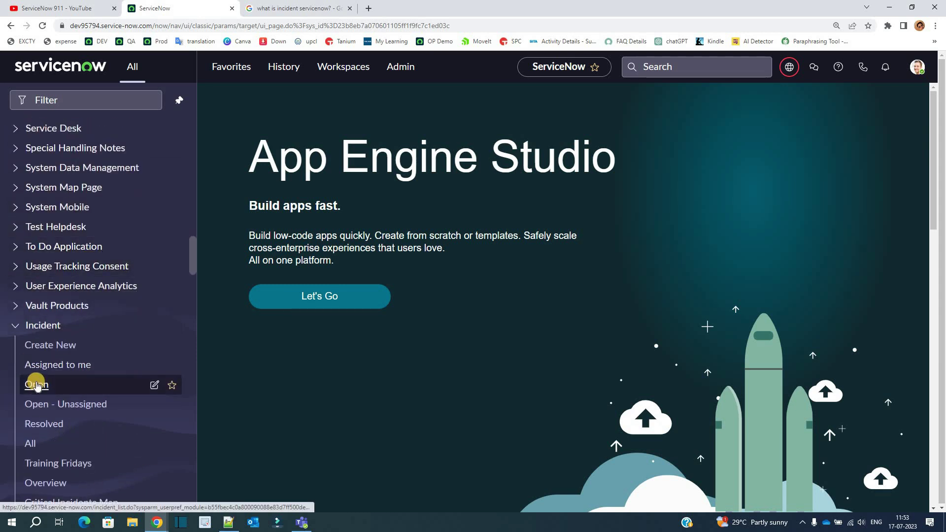
{"action": "left_click", "coordinate": [303, 6]}
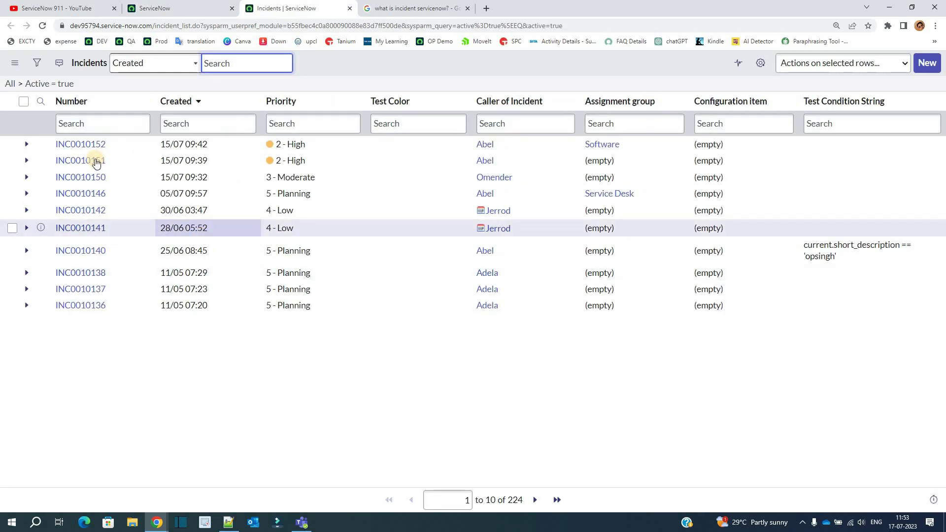
{"action": "left_click", "coordinate": [81, 144]}
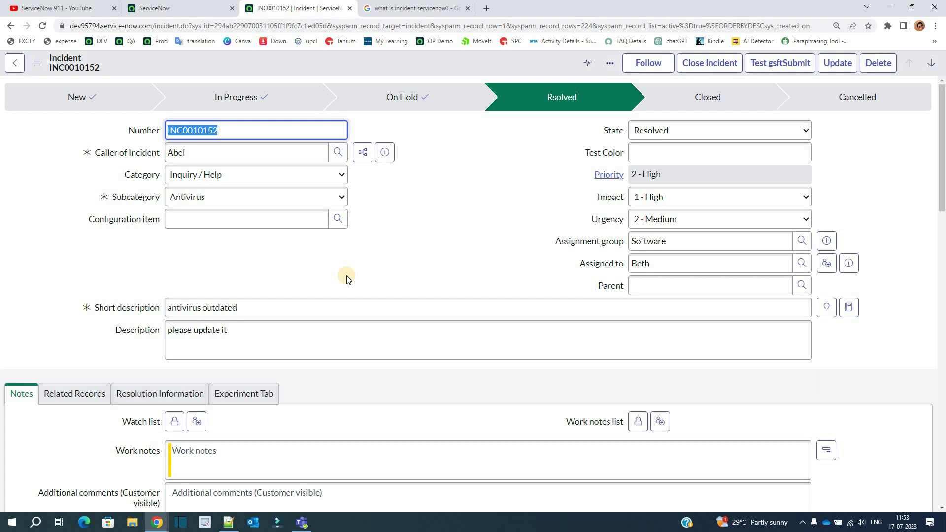
Examine the incident's caller, category, subcategory, assignment group and priority fields
{"action": "left_click", "coordinate": [158, 162]}
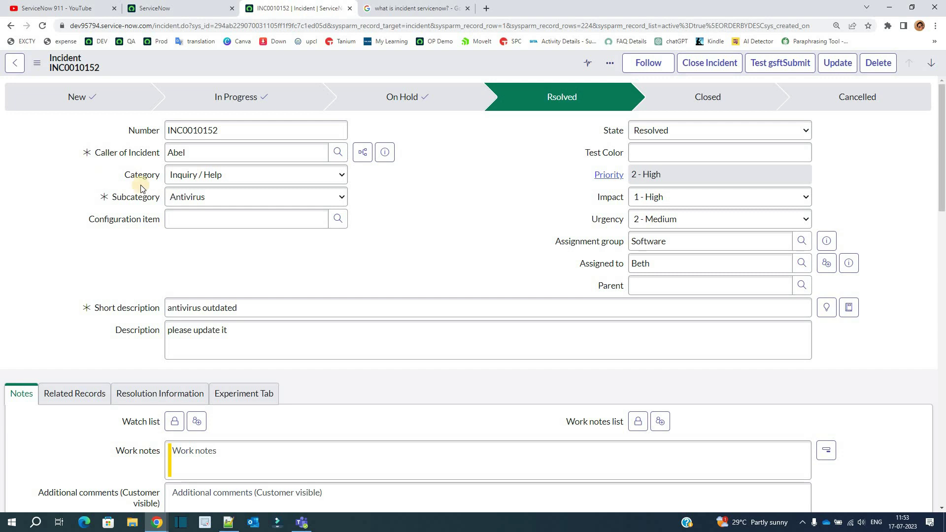
{"action": "triple_click", "coordinate": [615, 243]}
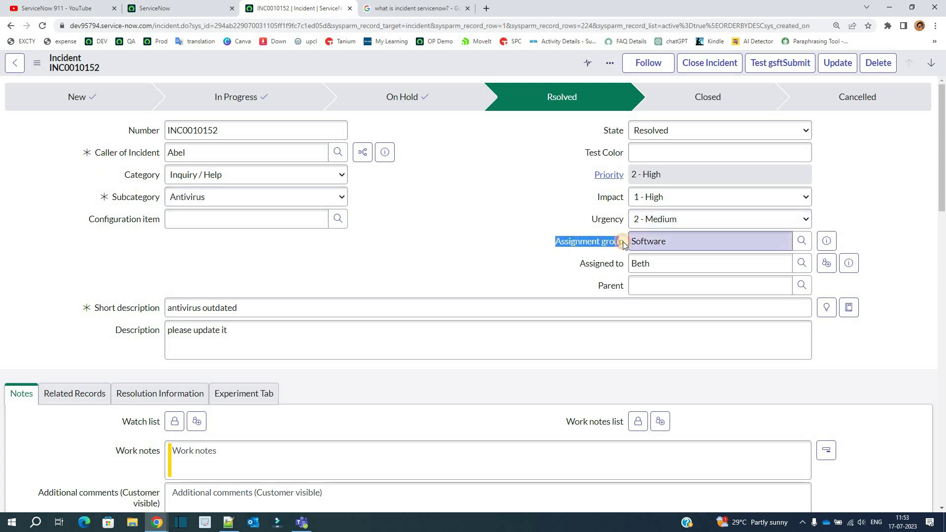
{"action": "left_click", "coordinate": [621, 244]}
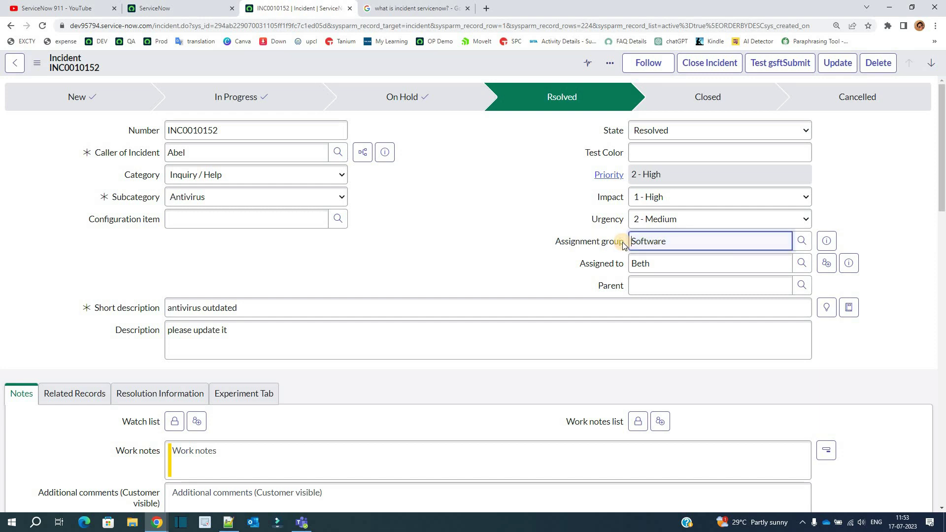
{"action": "left_click_drag", "start_coordinate": [124, 174], "coordinate": [152, 197]}
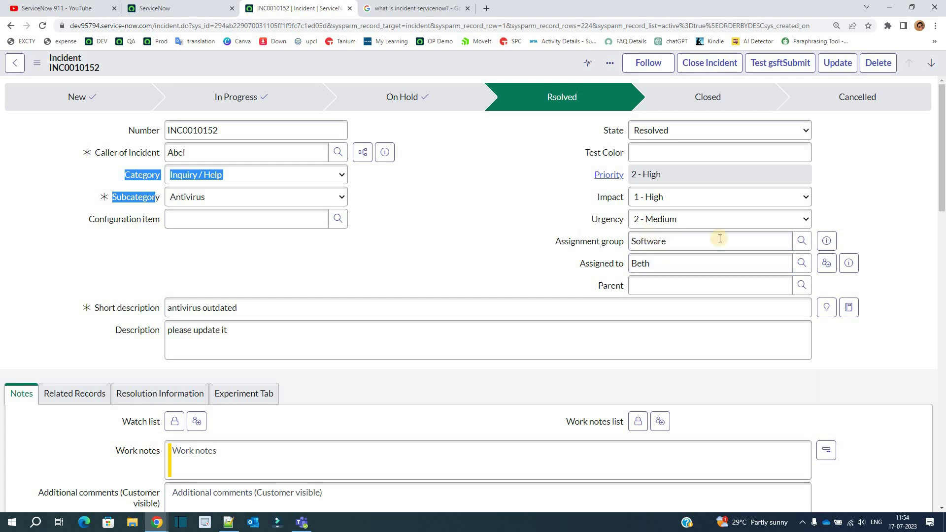
{"action": "double_click", "coordinate": [696, 242]}
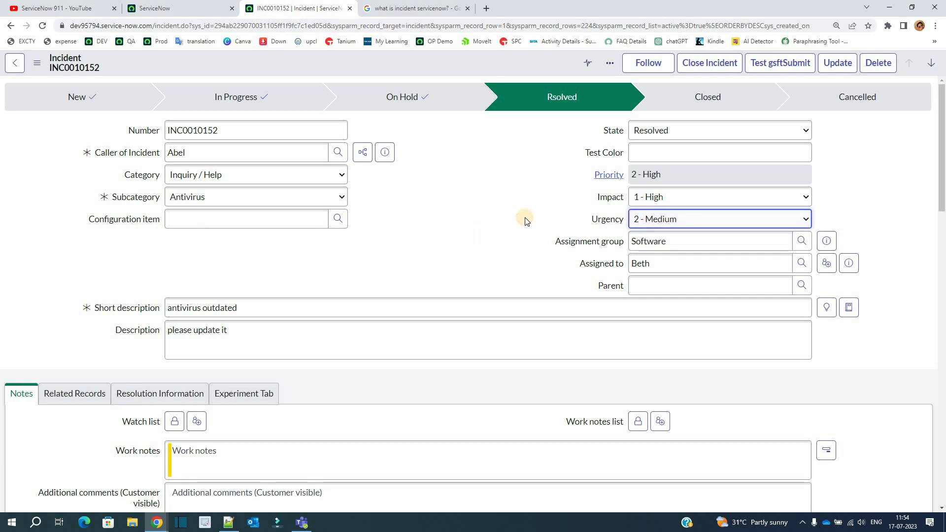
{"action": "left_click_drag", "start_coordinate": [593, 175], "coordinate": [541, 199]}
{"action": "left_click", "coordinate": [541, 199]}
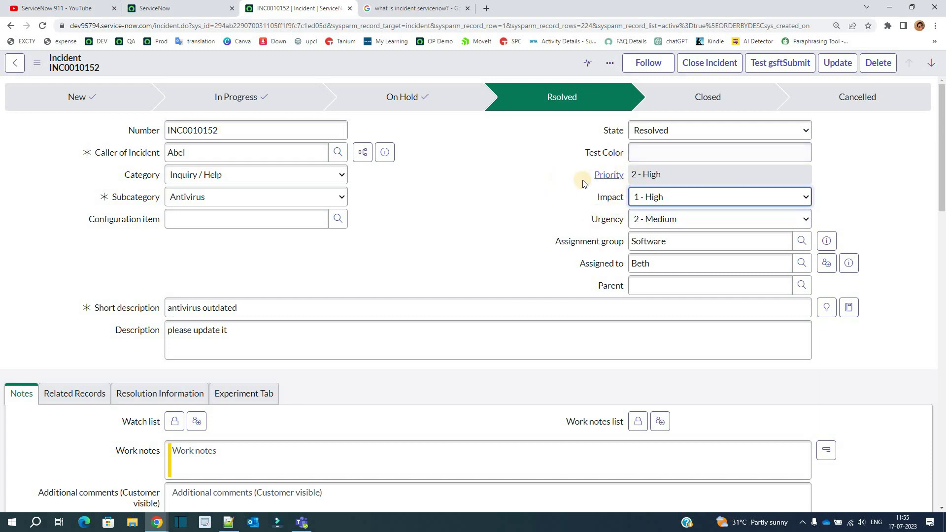
Set the incident's Impact to 2 - Medium and accept the dialog that follows
{"action": "left_click_drag", "start_coordinate": [573, 196], "coordinate": [549, 216]}
{"action": "left_click", "coordinate": [670, 197]}
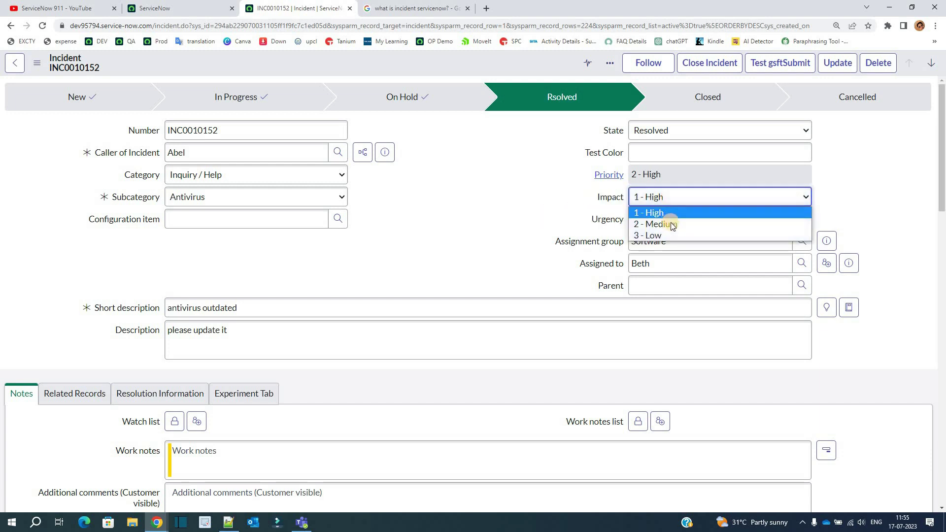
{"action": "left_click", "coordinate": [635, 223]}
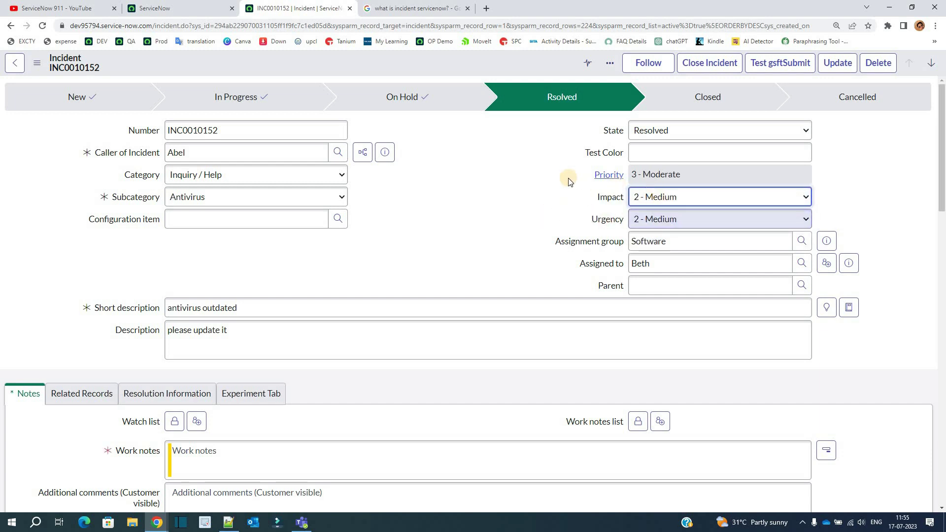
{"action": "key", "text": "Tab"}
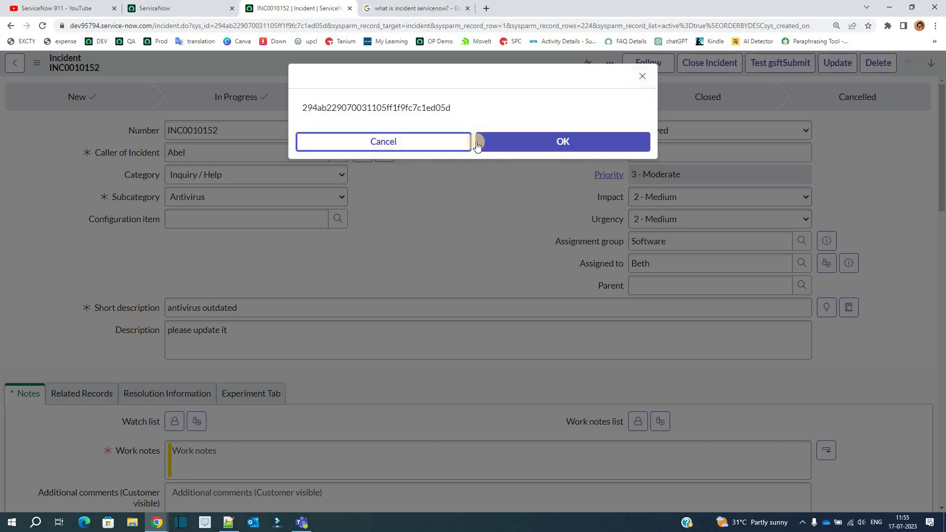
{"action": "left_click", "coordinate": [616, 143]}
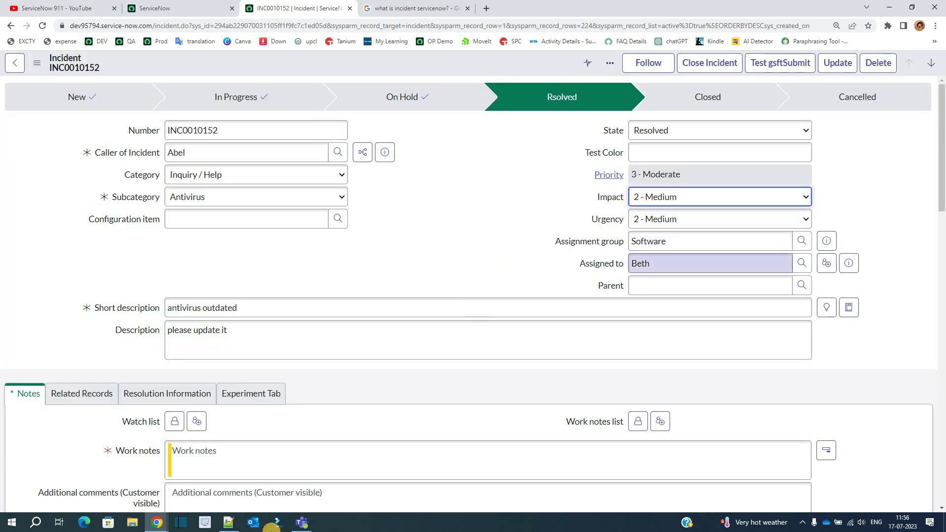
{"action": "left_click", "coordinate": [448, 255]}
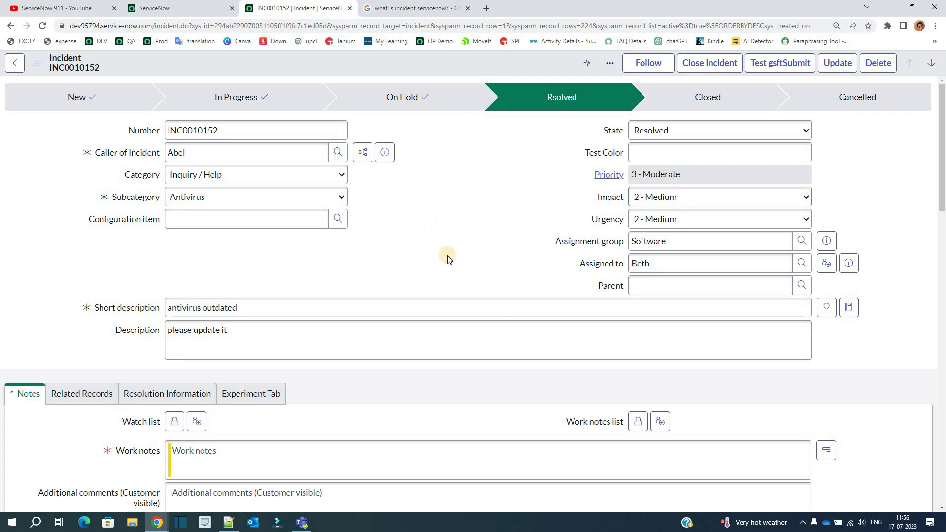
Examine the incident's short description, description, work notes and customer-visible additional comments fields
{"action": "triple_click", "coordinate": [235, 309]}
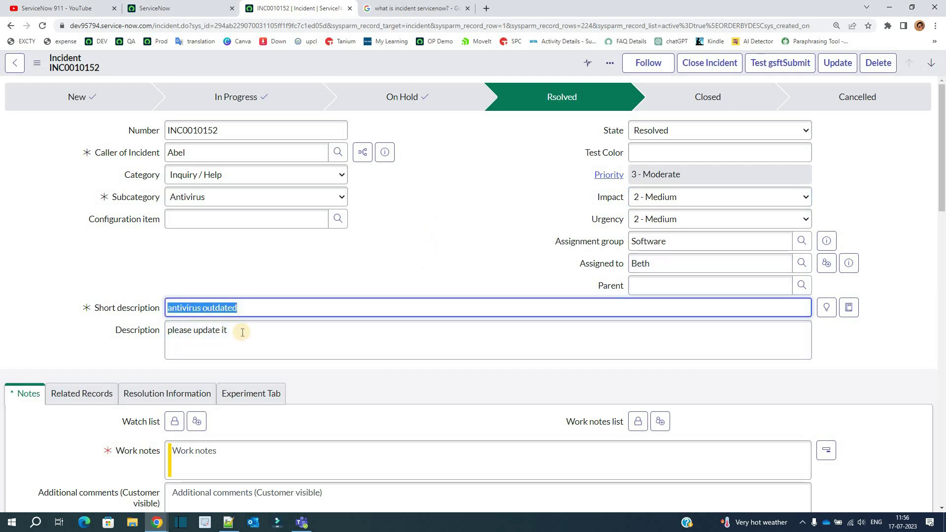
{"action": "triple_click", "coordinate": [242, 331]}
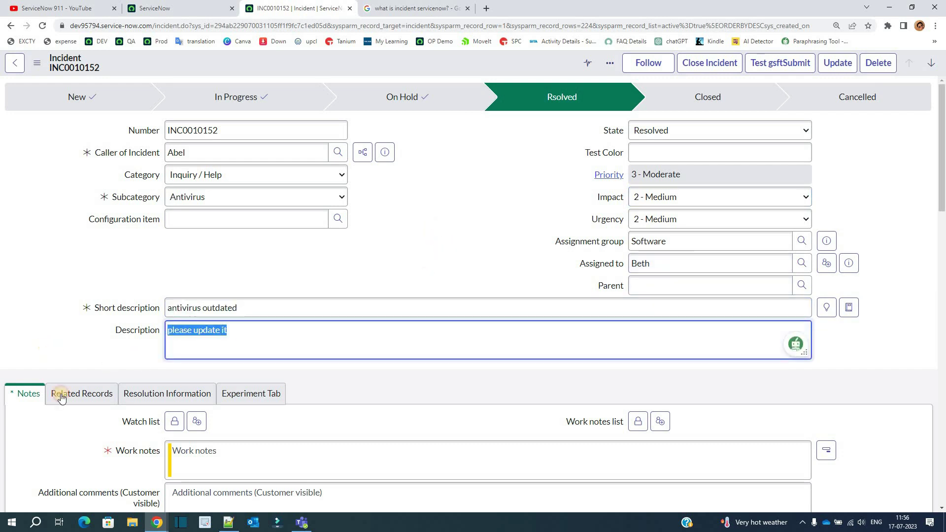
{"action": "left_click", "coordinate": [86, 359]}
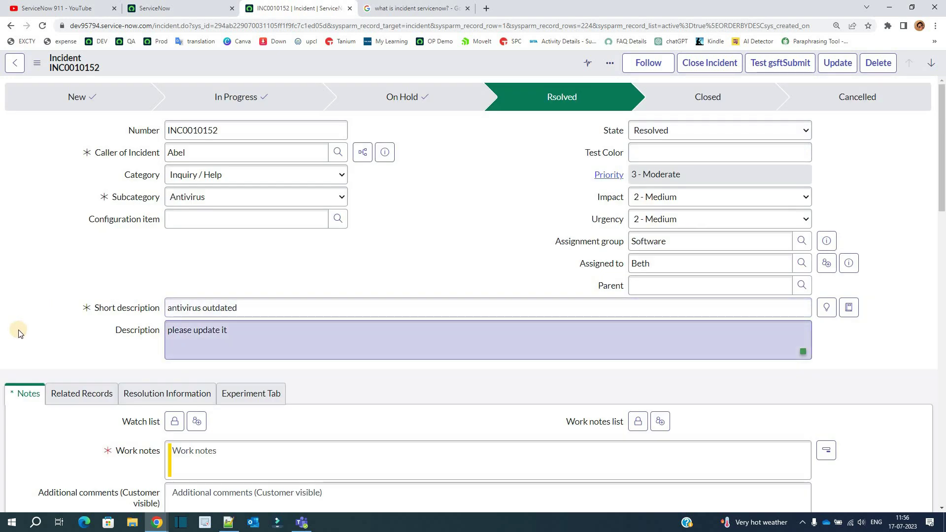
{"action": "scroll", "coordinate": [20, 333], "scroll_direction": "down", "scroll_amount": 4}
{"action": "left_click", "coordinate": [204, 257]}
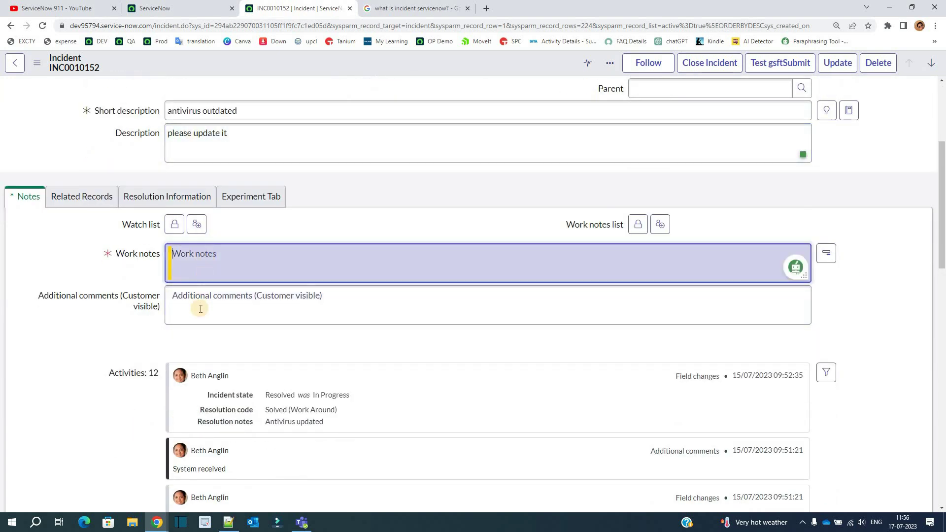
{"action": "left_click", "coordinate": [200, 309]}
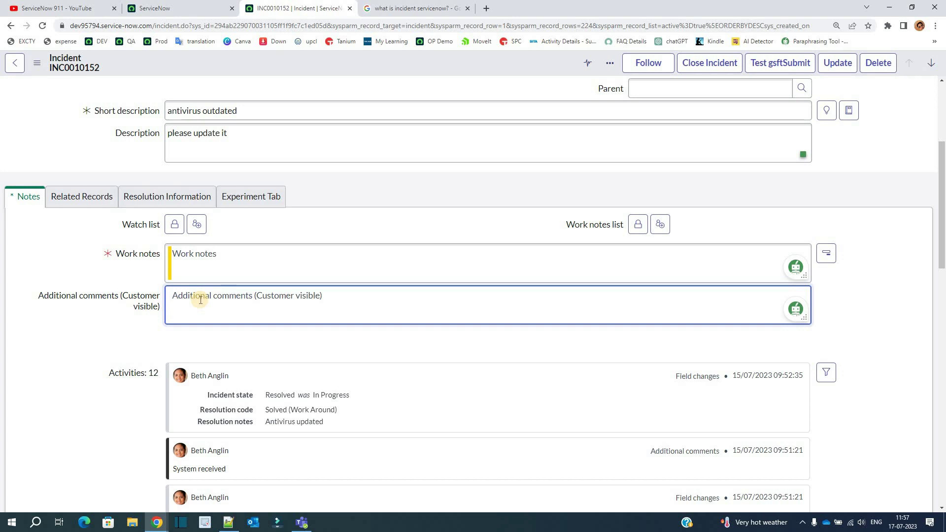
Examine the incident's related records fields and its resolution information, including the resolution code options, resolution notes, resolver and resolved time
{"action": "left_click", "coordinate": [81, 193]}
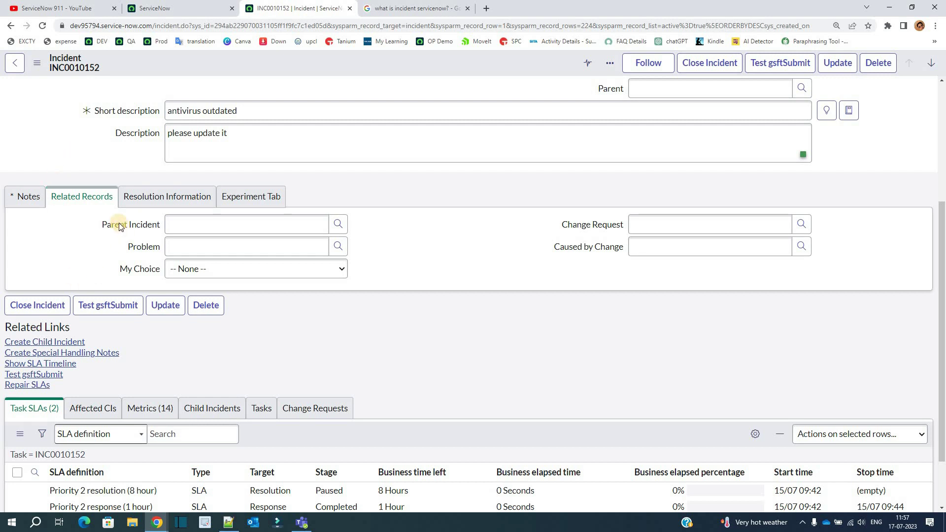
{"action": "mouse_move", "coordinate": [118, 225]}
{"action": "left_click", "coordinate": [166, 204]}
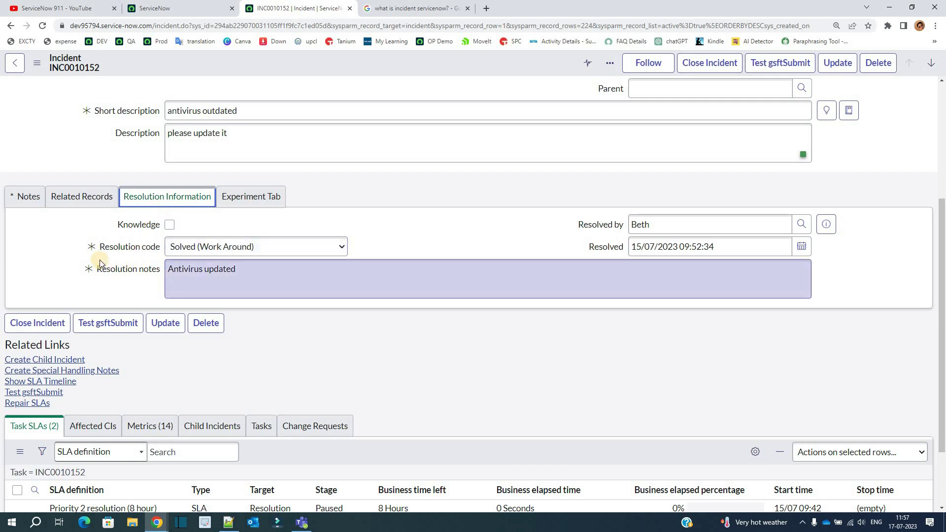
{"action": "left_click", "coordinate": [222, 248]}
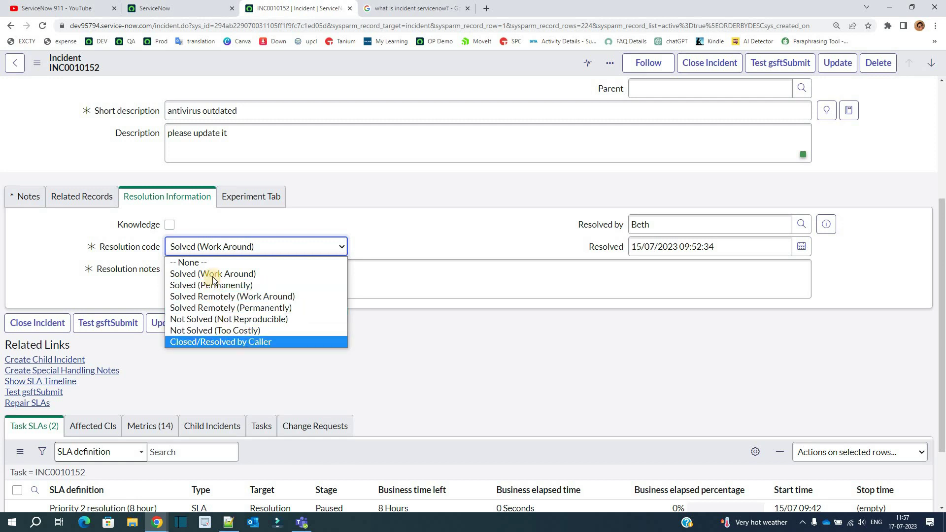
{"action": "left_click", "coordinate": [397, 240]}
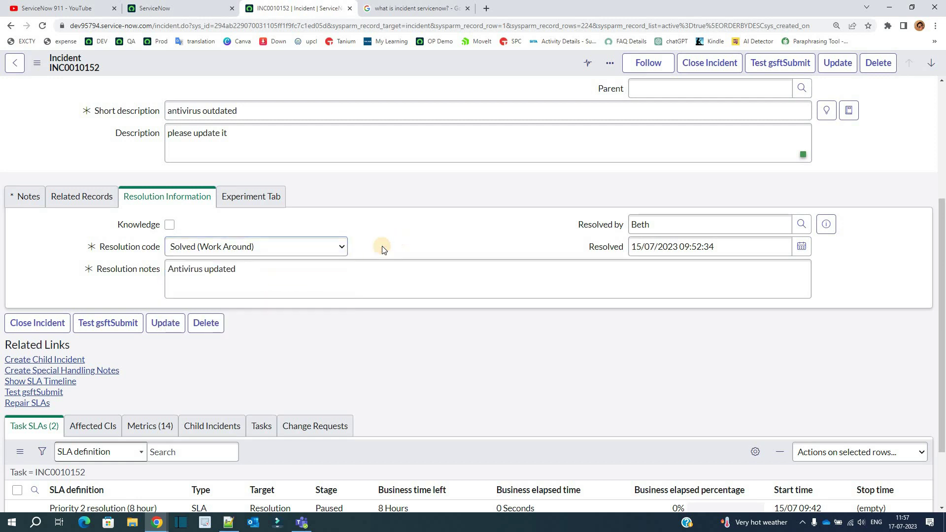
{"action": "triple_click", "coordinate": [264, 268]}
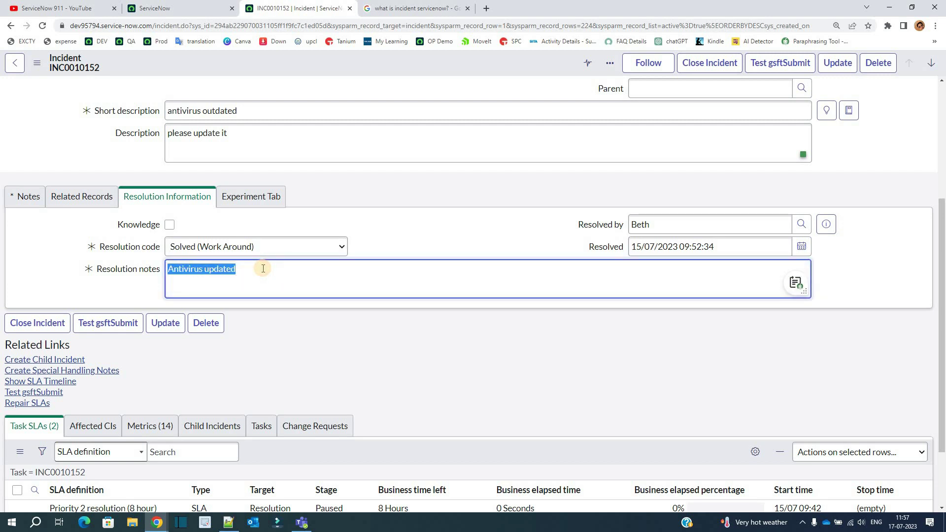
{"action": "left_click", "coordinate": [545, 225]}
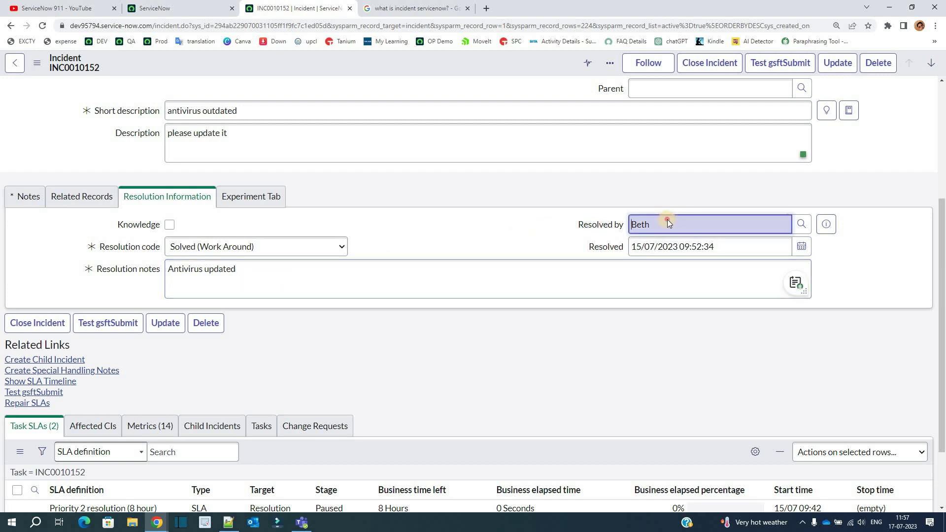
{"action": "double_click", "coordinate": [618, 248]}
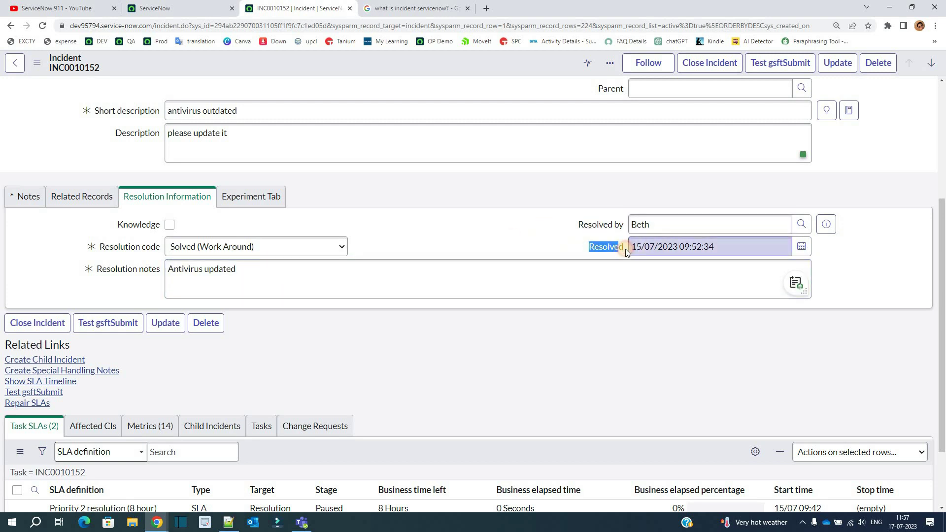
{"action": "left_click", "coordinate": [510, 225]}
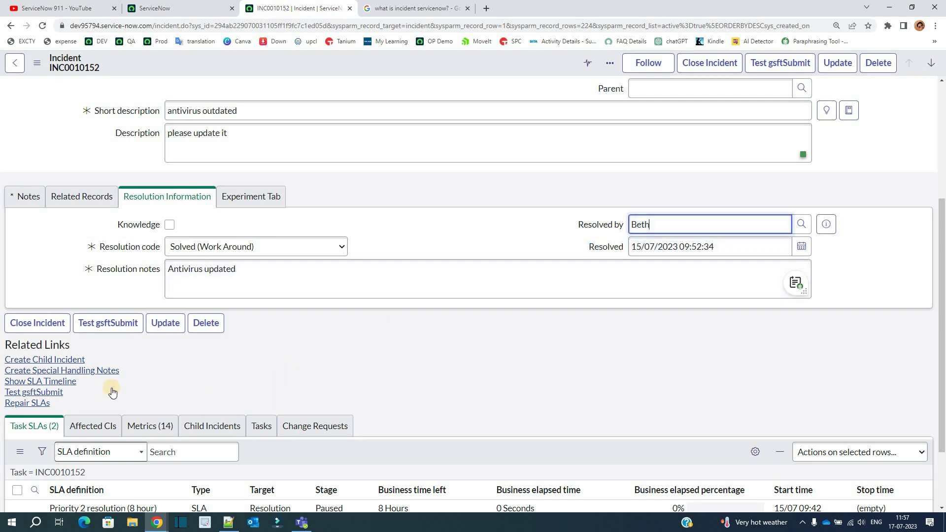
Switch back to the Notepad++ notes to continue with the question "Who can create Incident?"
{"action": "scroll", "coordinate": [86, 328], "scroll_direction": "up", "scroll_amount": 5}
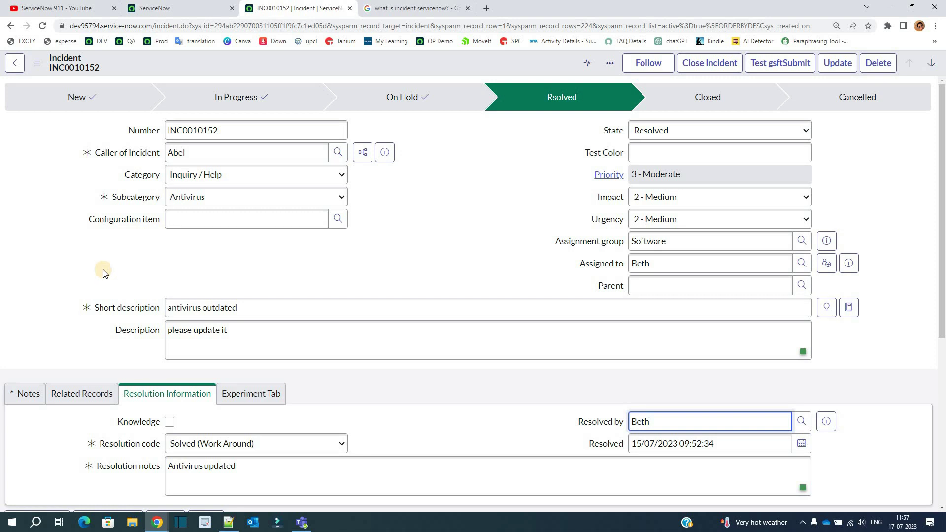
{"action": "key", "text": "alt+Tab"}
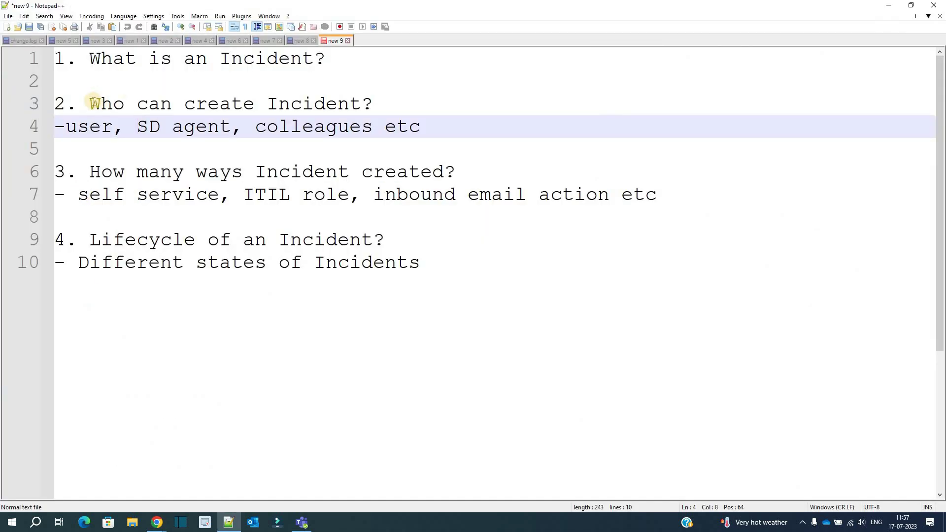
Review the notes on the question "Who can create Incident?", highlighting the user, SD agent and colleagues answers
{"action": "left_click_drag", "start_coordinate": [89, 103], "coordinate": [380, 102]}
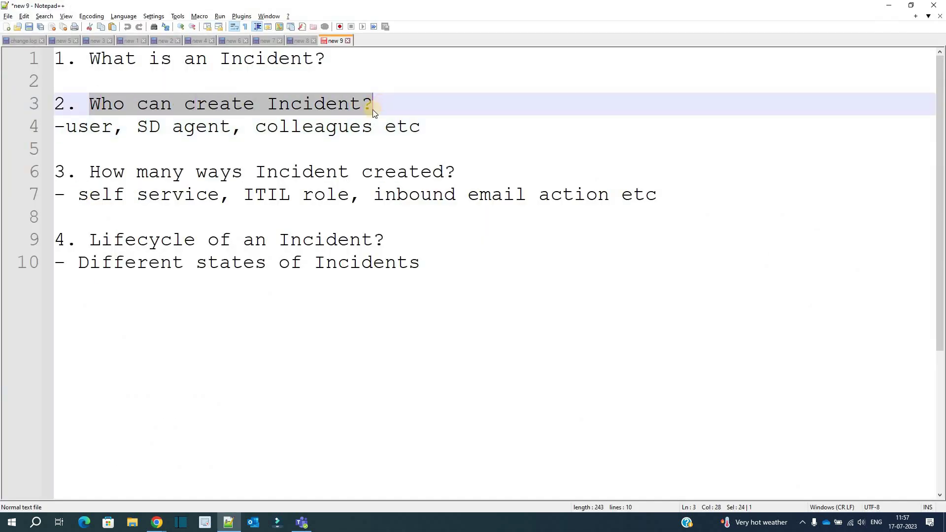
{"action": "left_click", "coordinate": [167, 196]}
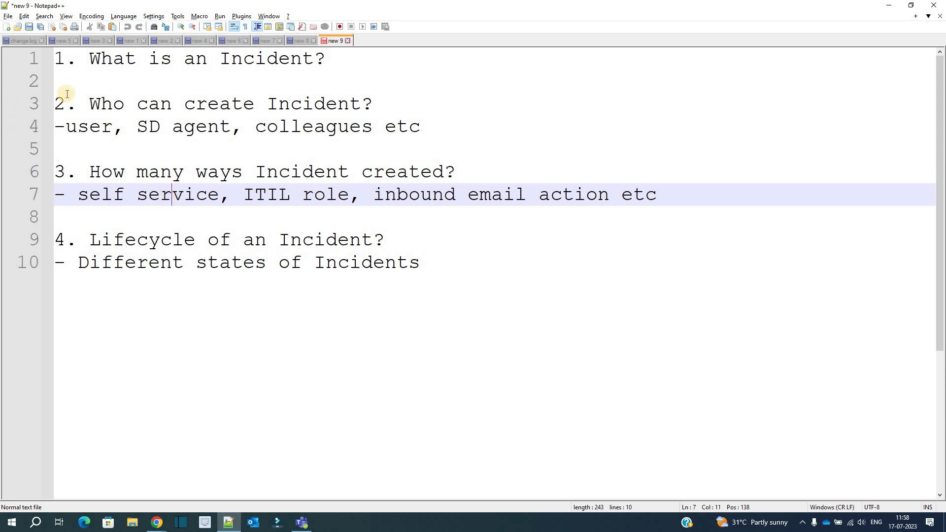
{"action": "left_click", "coordinate": [77, 129]}
{"action": "double_click", "coordinate": [78, 128]}
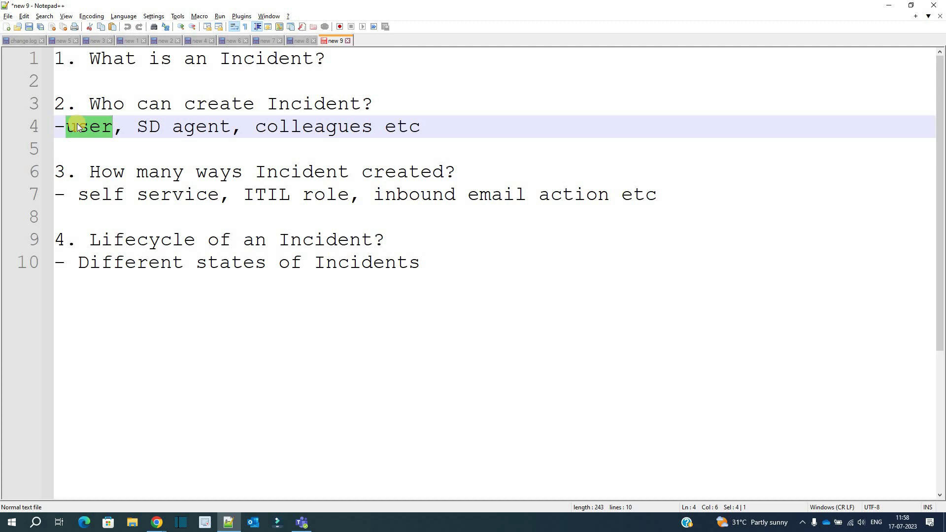
{"action": "left_click_drag", "start_coordinate": [137, 127], "coordinate": [197, 126]}
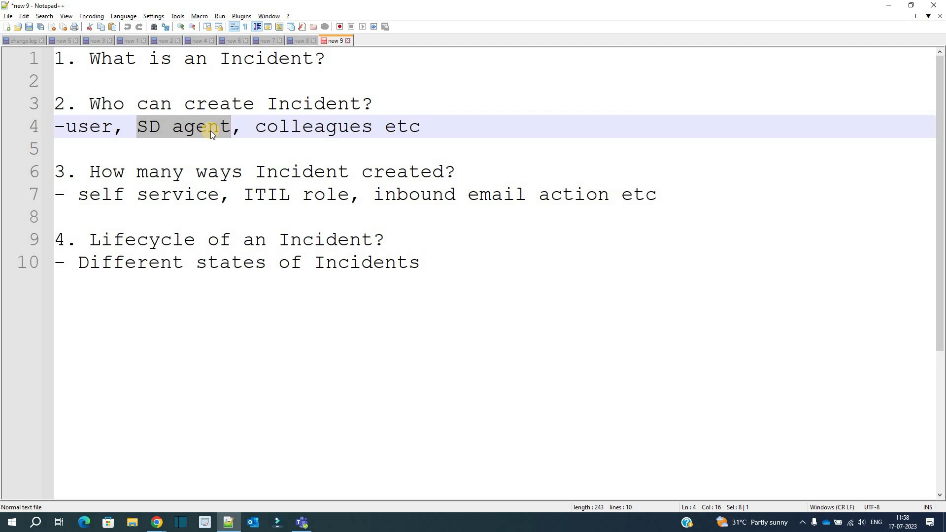
{"action": "double_click", "coordinate": [286, 118]}
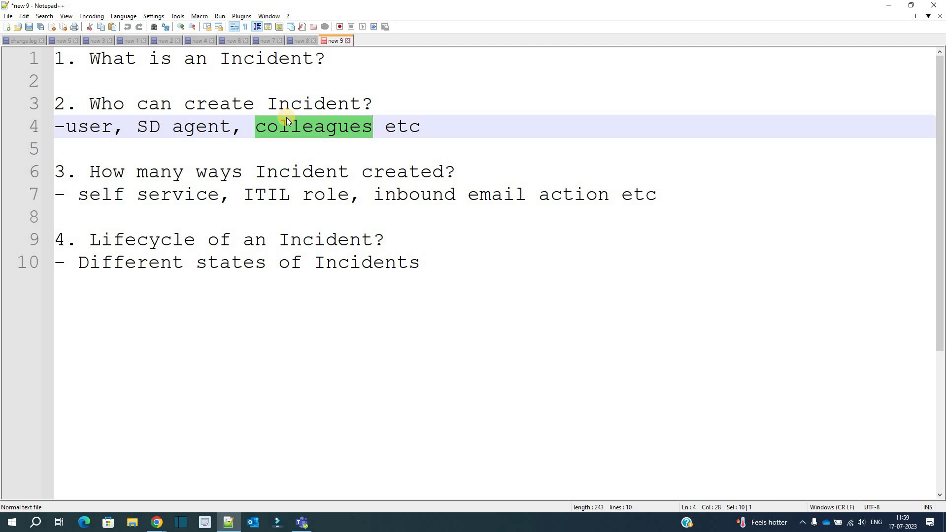
{"action": "left_click", "coordinate": [389, 106]}
{"action": "left_click_drag", "start_coordinate": [388, 105], "coordinate": [110, 106]}
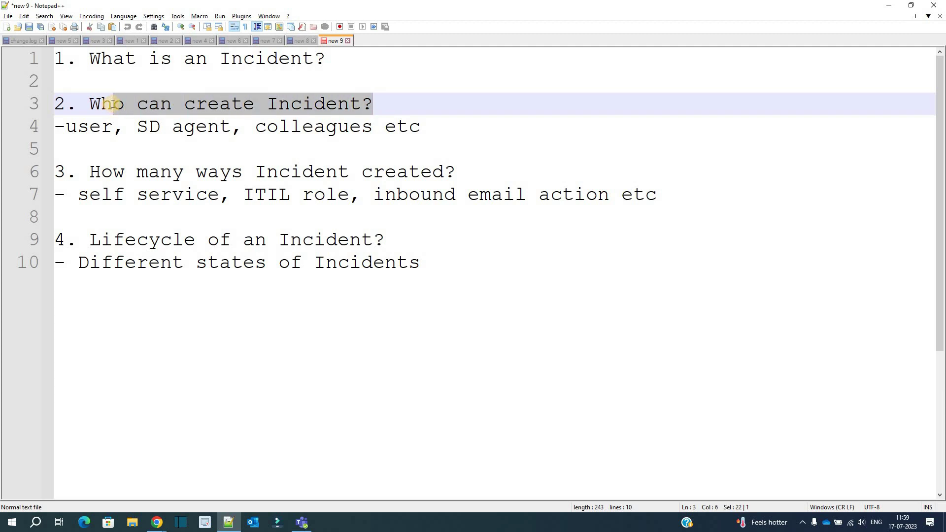
Highlight the question "How many ways Incident created?" and its first answer, self service, in the notes
{"action": "left_click", "coordinate": [101, 239]}
{"action": "left_click_drag", "start_coordinate": [55, 169], "coordinate": [485, 173]}
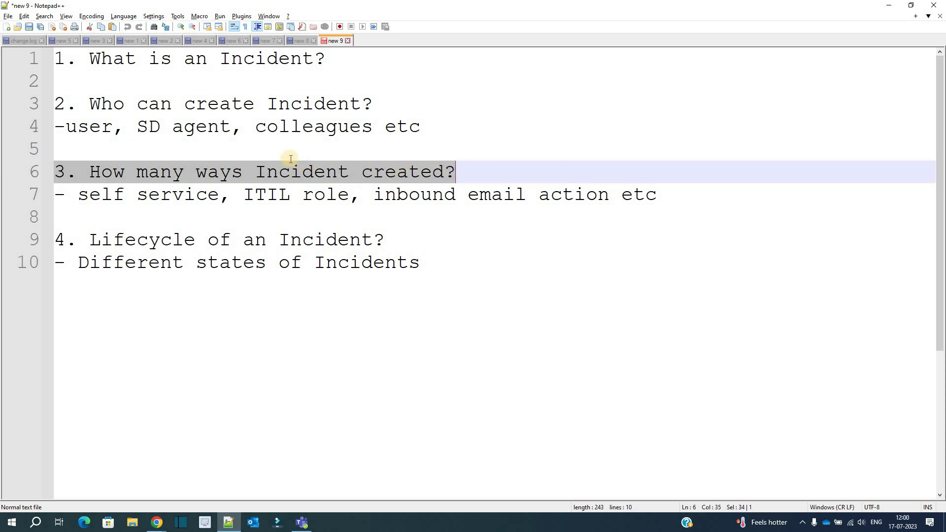
{"action": "left_click_drag", "start_coordinate": [79, 194], "coordinate": [213, 200]}
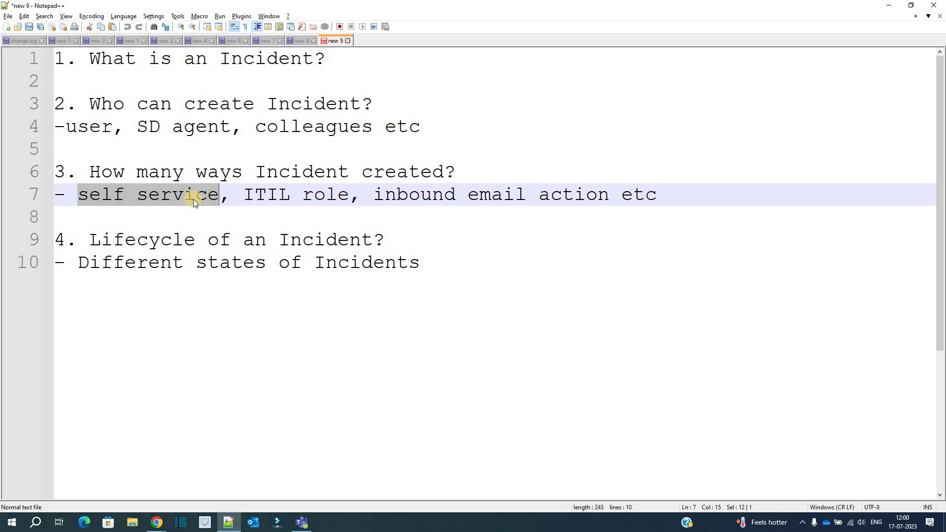
Switch to ServiceNow in Chrome and open the Service Catalog from the Self-Service application in a new browser tab
{"action": "key", "text": "alt+Tab"}
{"action": "left_click", "coordinate": [153, 8]}
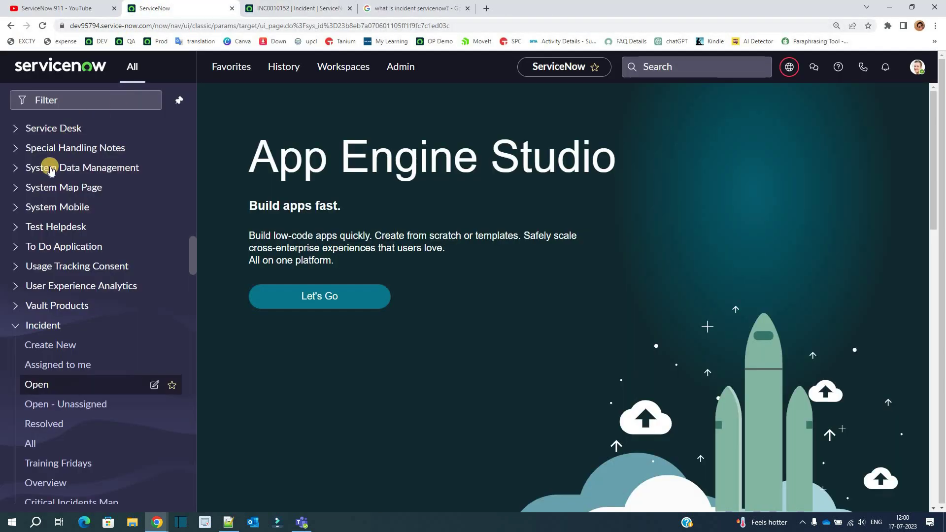
{"action": "scroll", "coordinate": [182, 111], "scroll_direction": "up", "scroll_amount": 1}
{"action": "left_click", "coordinate": [181, 111]}
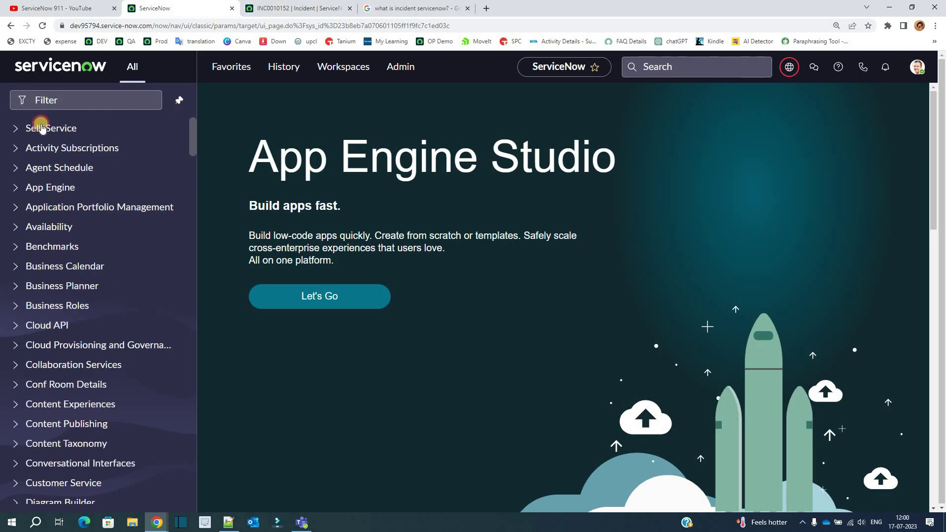
{"action": "left_click", "coordinate": [16, 130]}
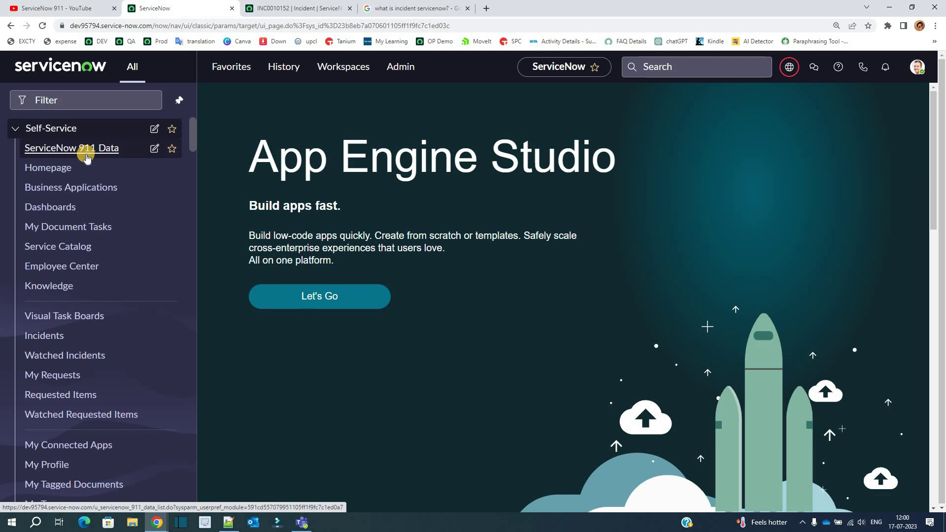
{"action": "left_click", "coordinate": [17, 129]}
{"action": "scroll", "coordinate": [30, 310], "scroll_direction": "down", "scroll_amount": 6}
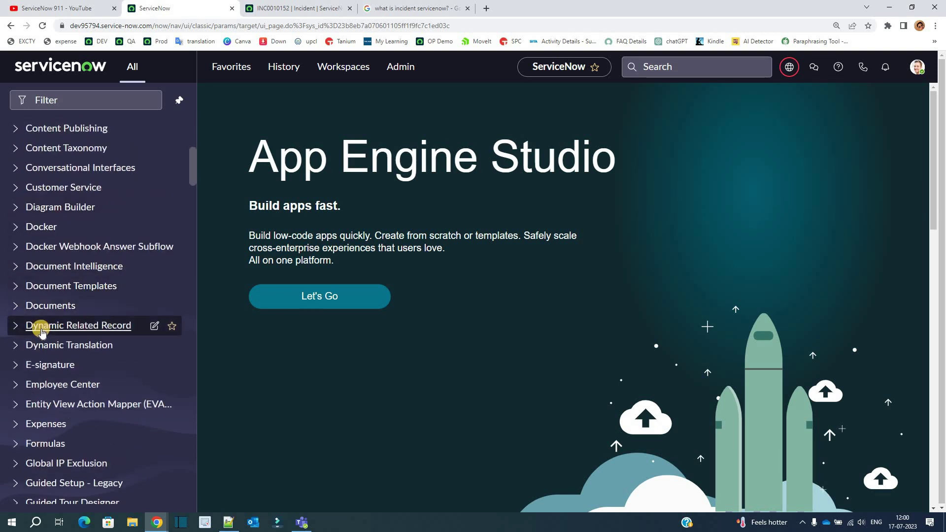
{"action": "scroll", "coordinate": [35, 327], "scroll_direction": "up", "scroll_amount": 6}
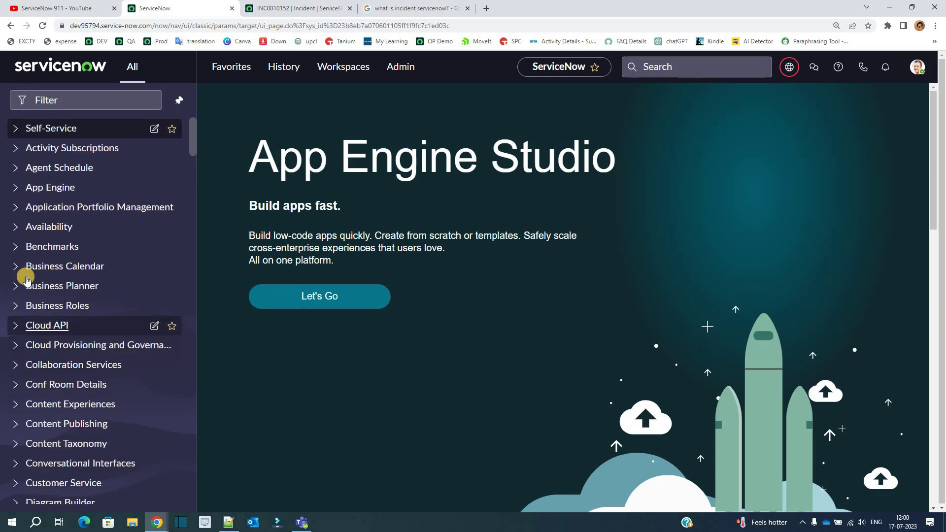
{"action": "left_click", "coordinate": [62, 129]}
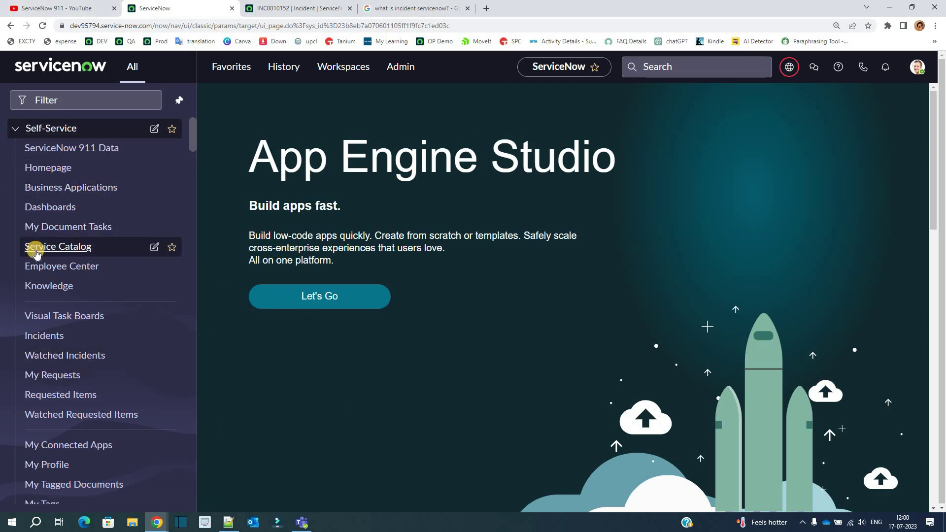
{"action": "left_click", "coordinate": [58, 246]}
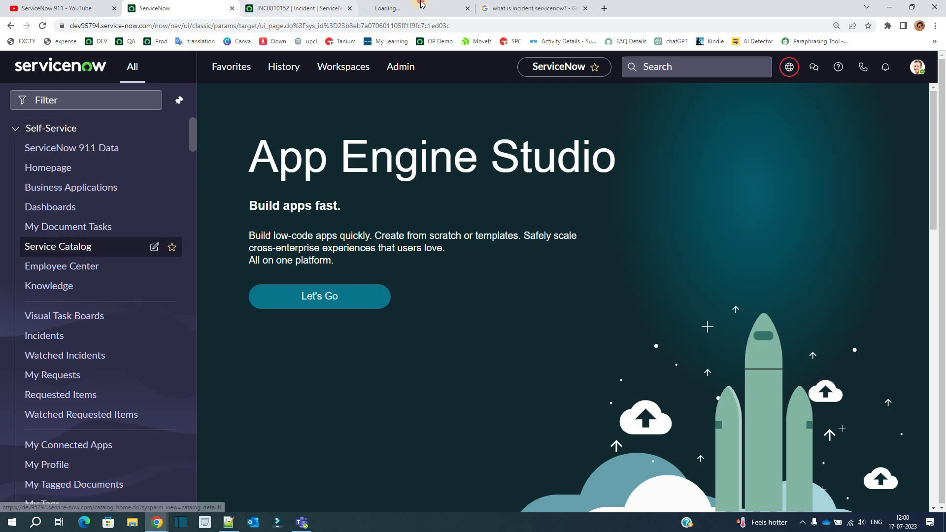
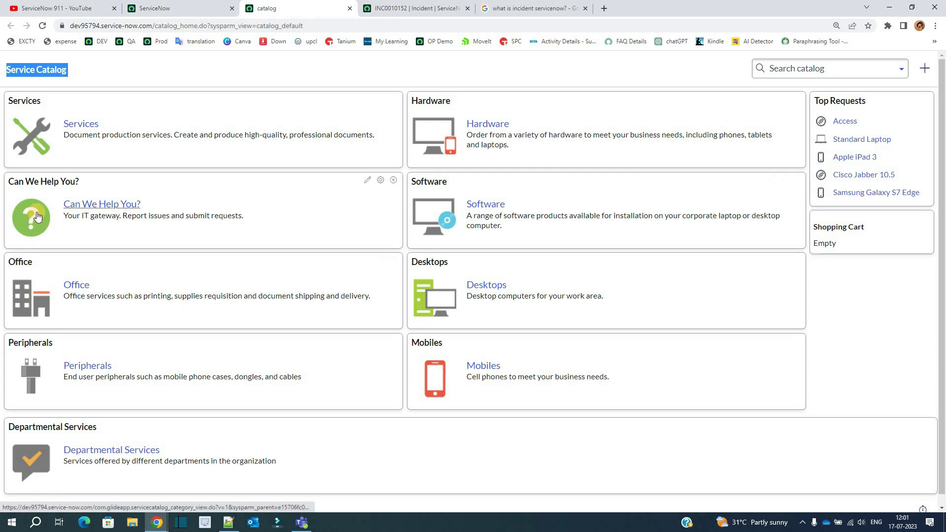
Open the Create Incident item from the catalog's Can We Help You? category
{"action": "left_click", "coordinate": [118, 205]}
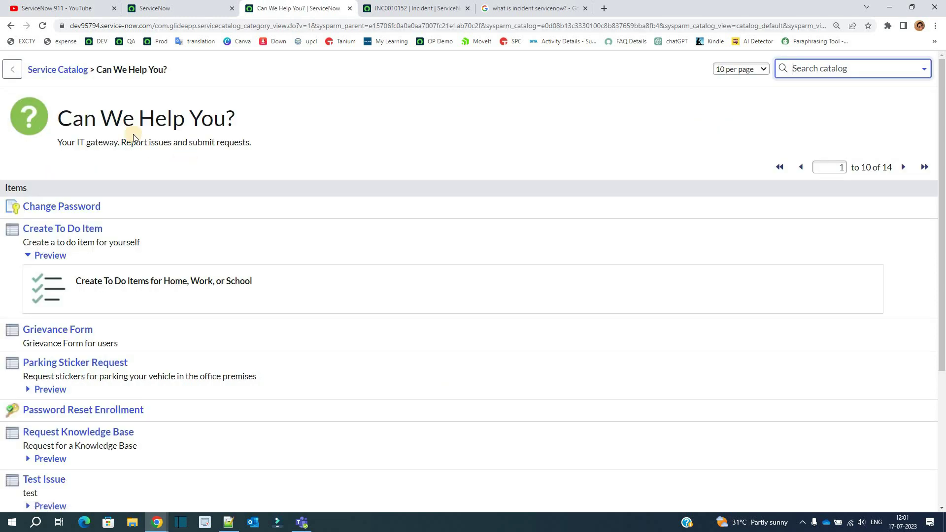
{"action": "triple_click", "coordinate": [119, 115]}
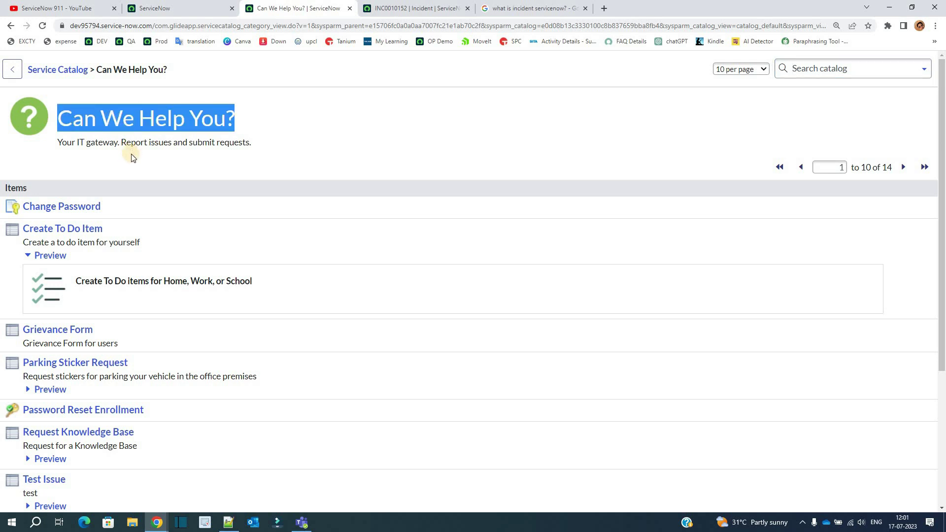
{"action": "scroll", "coordinate": [135, 200], "scroll_direction": "down", "scroll_amount": 4}
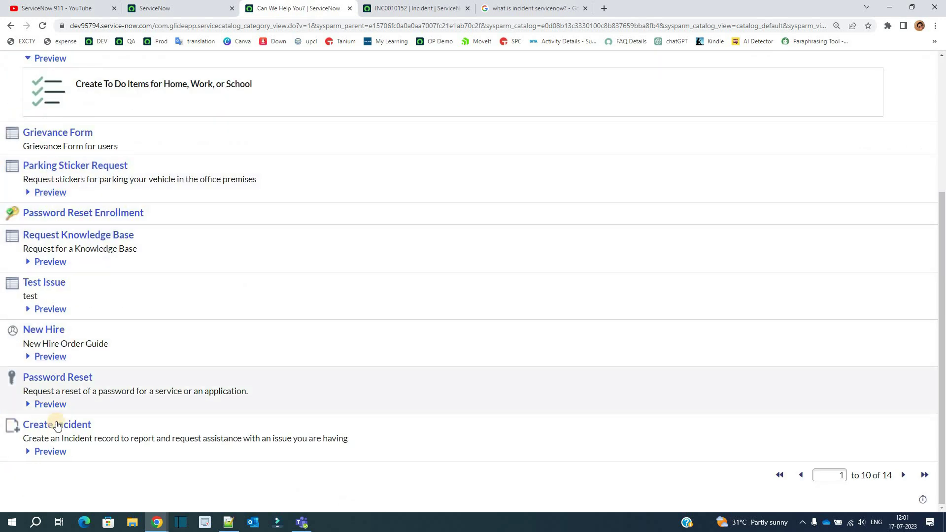
{"action": "left_click", "coordinate": [59, 426]}
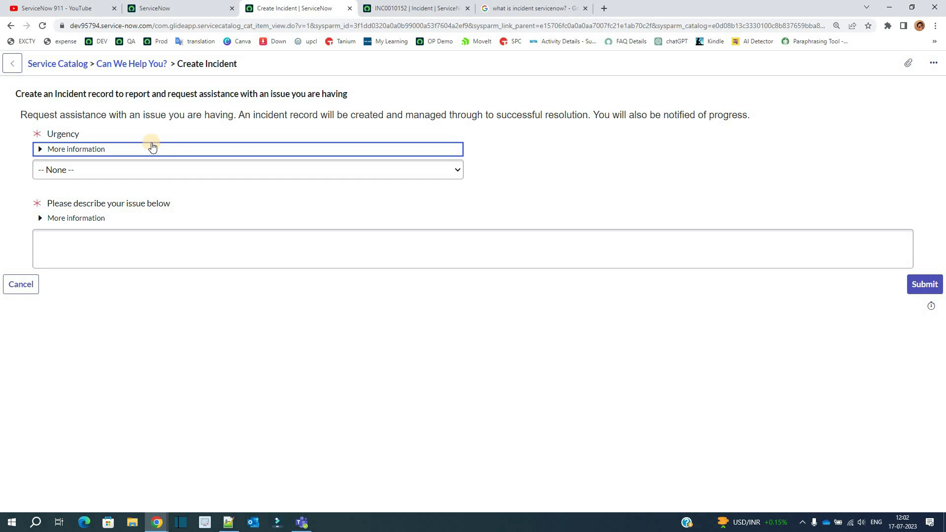
Show the urgency help text, set Urgency to 2 - Medium, describe the issue as "issue in access" and submit the incident
{"action": "left_click", "coordinate": [116, 151]}
{"action": "left_click", "coordinate": [104, 193]}
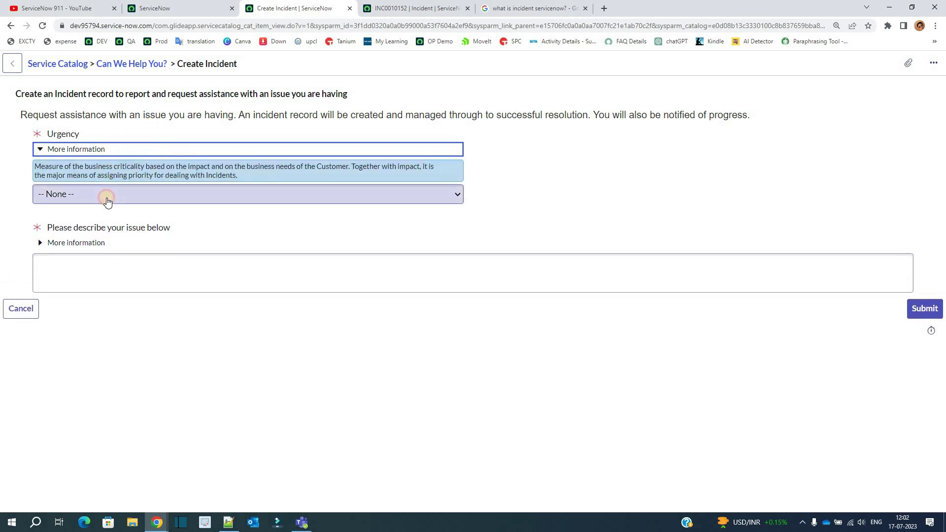
{"action": "left_click", "coordinate": [93, 234]}
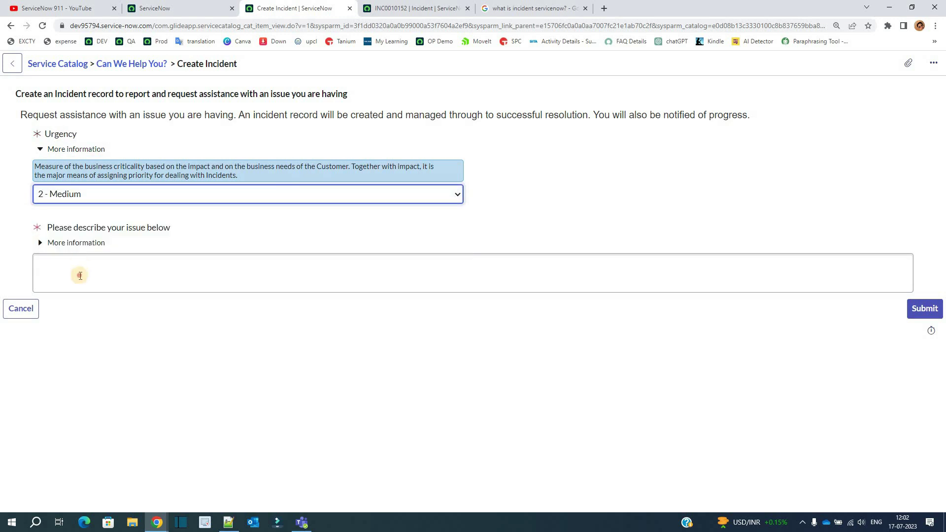
{"action": "left_click", "coordinate": [82, 273]}
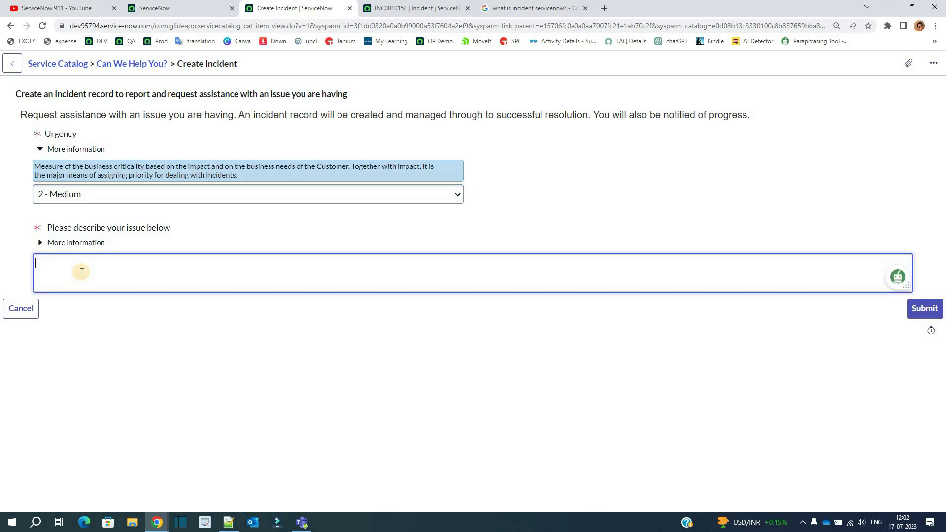
{"action": "left_click", "coordinate": [920, 313]}
{"action": "left_click", "coordinate": [924, 308]}
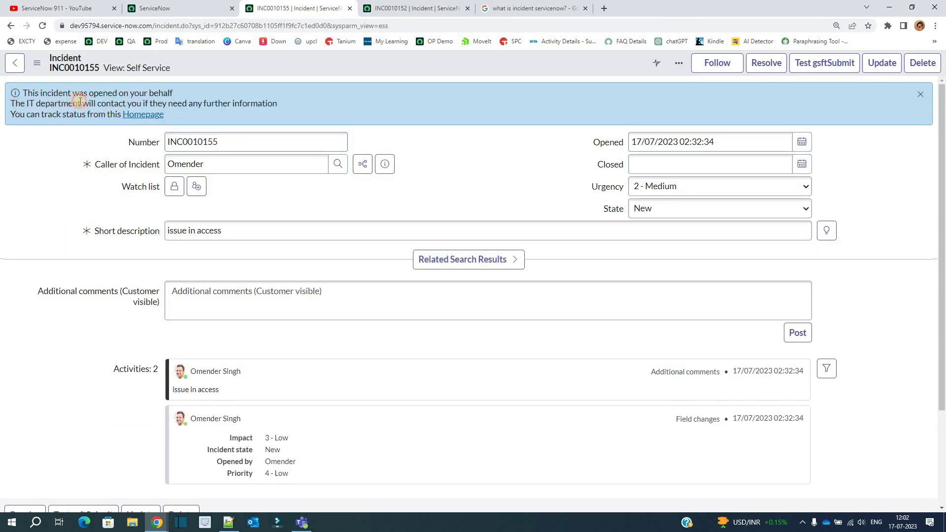
Examine the submitted incident's notice, Self Service view, caller, number and short description
{"action": "left_click_drag", "start_coordinate": [15, 103], "coordinate": [301, 106]}
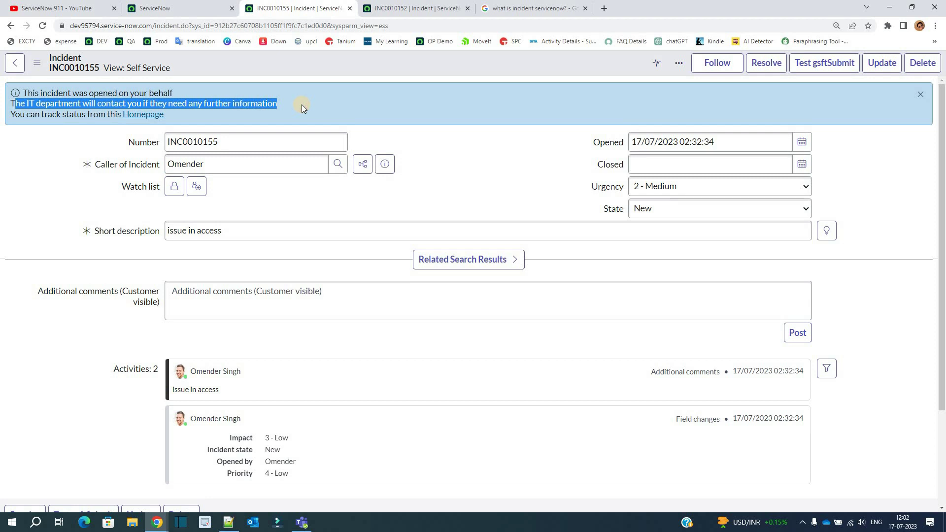
{"action": "left_click", "coordinate": [74, 222]}
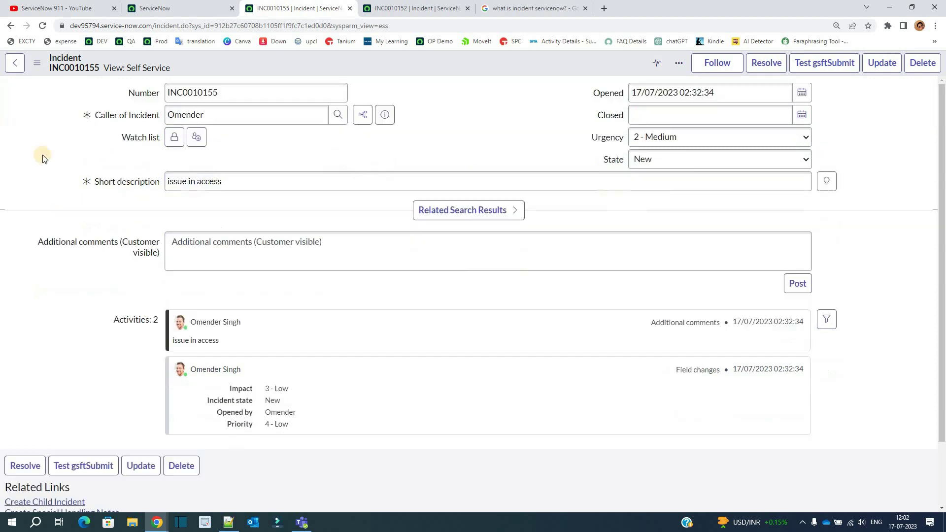
{"action": "left_click", "coordinate": [138, 69]}
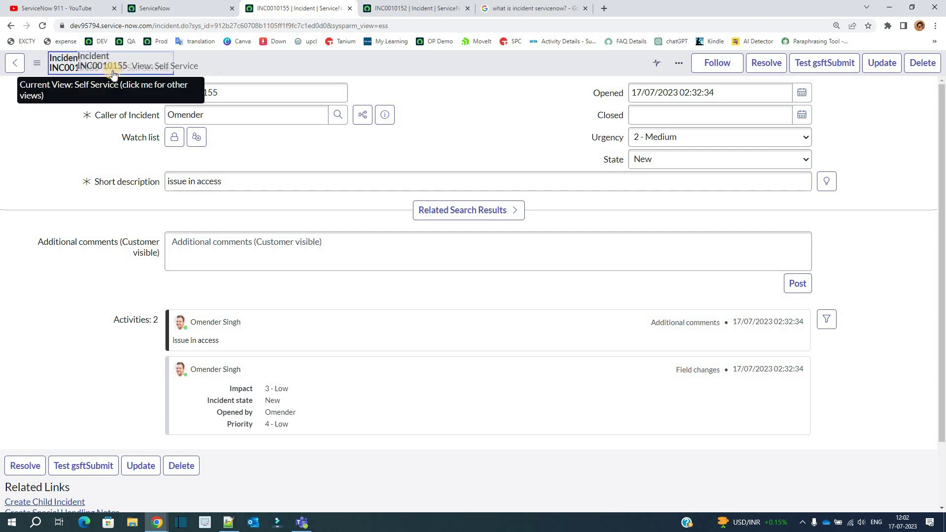
{"action": "left_click", "coordinate": [53, 155]}
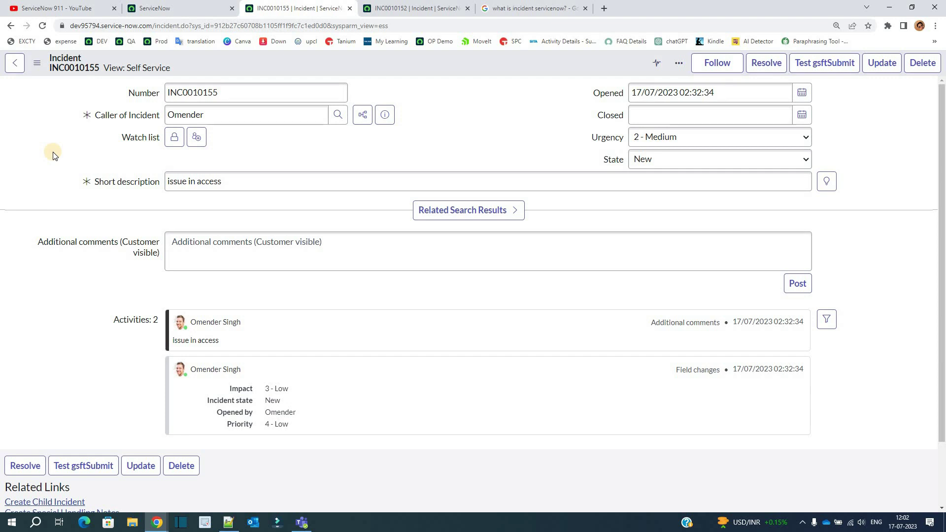
{"action": "left_click", "coordinate": [213, 115]}
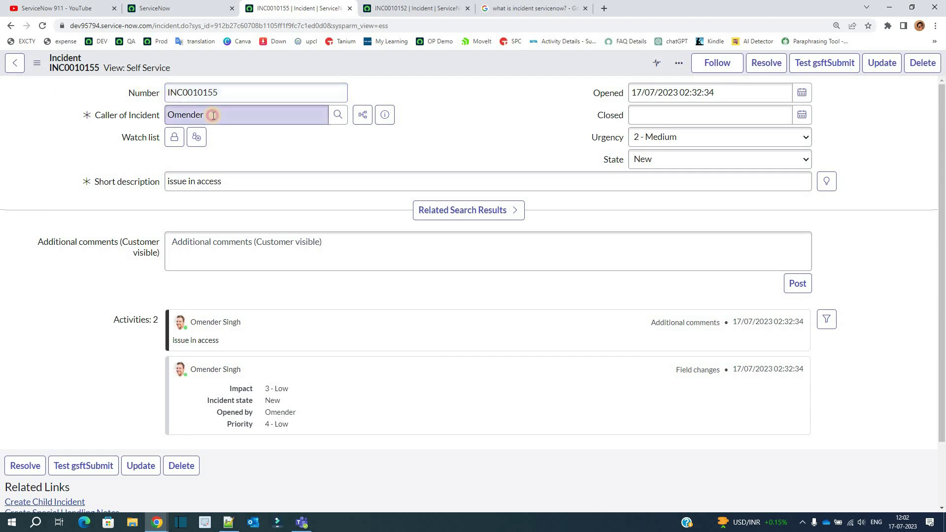
{"action": "left_click", "coordinate": [235, 96]}
{"action": "double_click", "coordinate": [235, 96]}
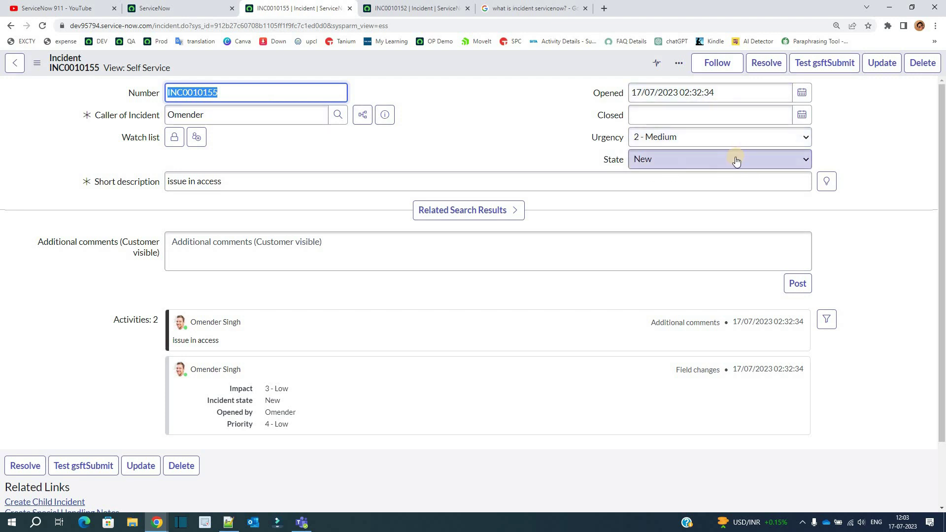
{"action": "triple_click", "coordinate": [239, 179]}
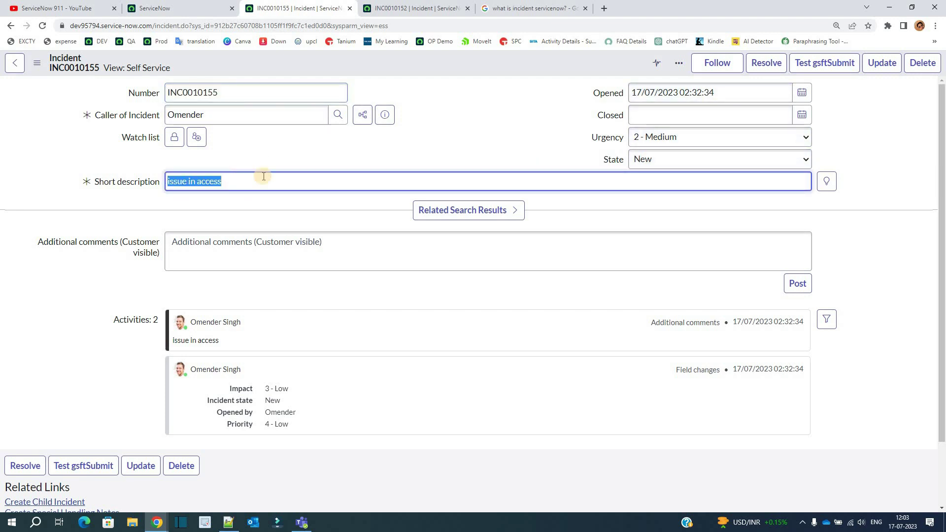
{"action": "left_click", "coordinate": [439, 154]}
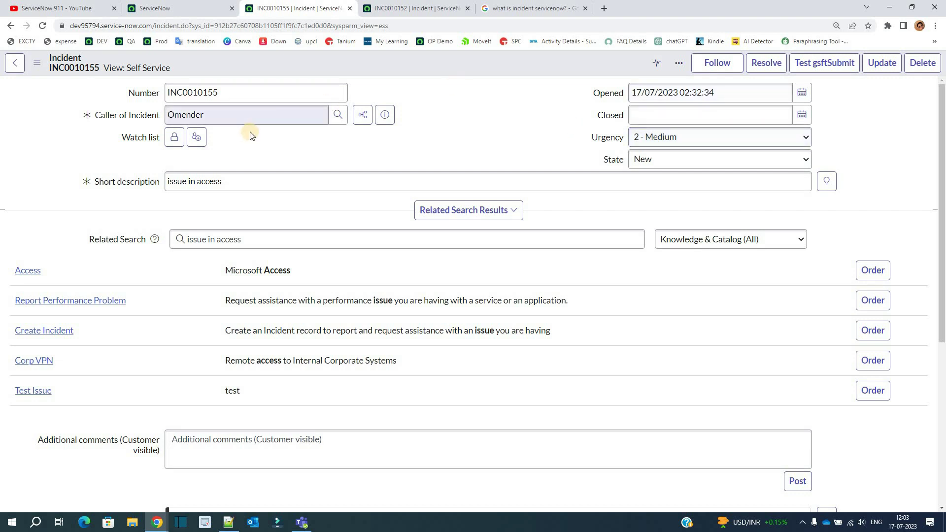
Return to the Notepad++ notes and highlight the self service and ITIL role answers for ways of creating incidents
{"action": "key", "text": "alt+Tab"}
{"action": "double_click", "coordinate": [101, 199]}
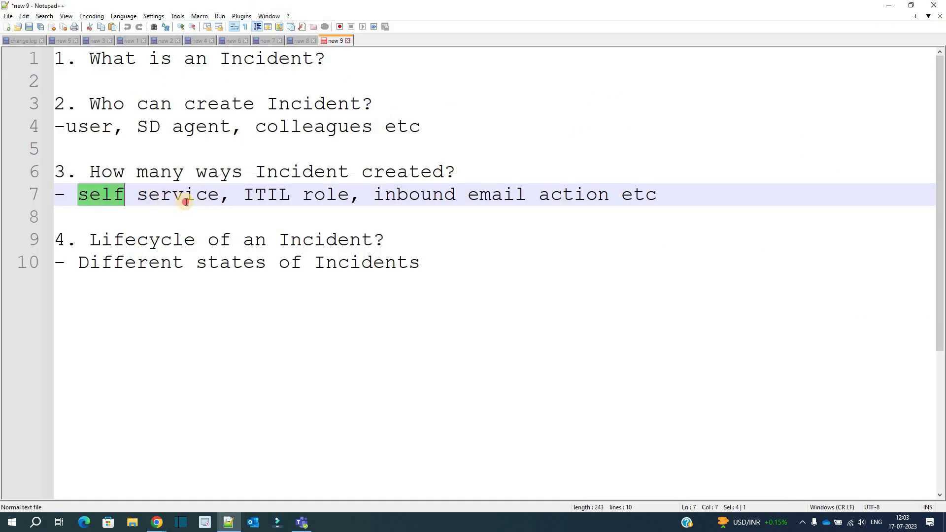
{"action": "left_click_drag", "start_coordinate": [101, 199], "coordinate": [185, 202]}
{"action": "key", "text": "alt+Tab"}
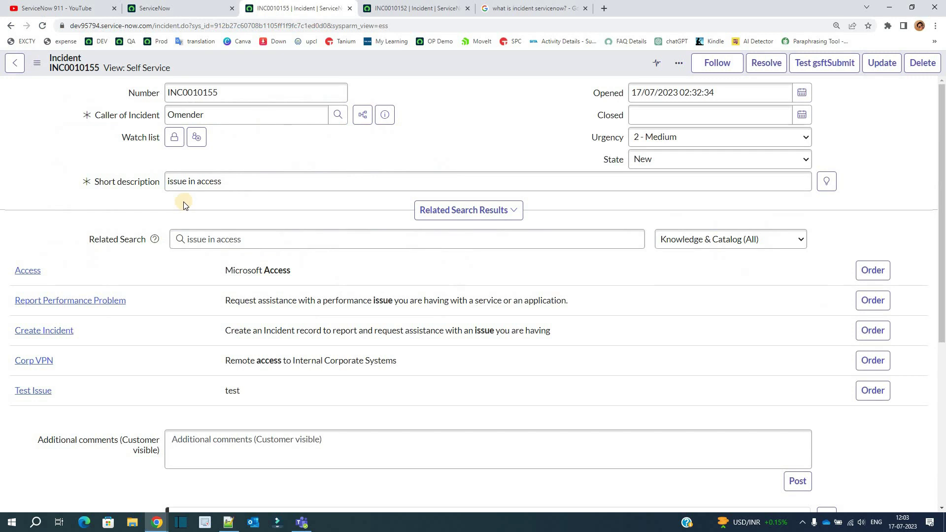
{"action": "key", "text": "alt+Tab"}
{"action": "left_click_drag", "start_coordinate": [244, 199], "coordinate": [327, 199]}
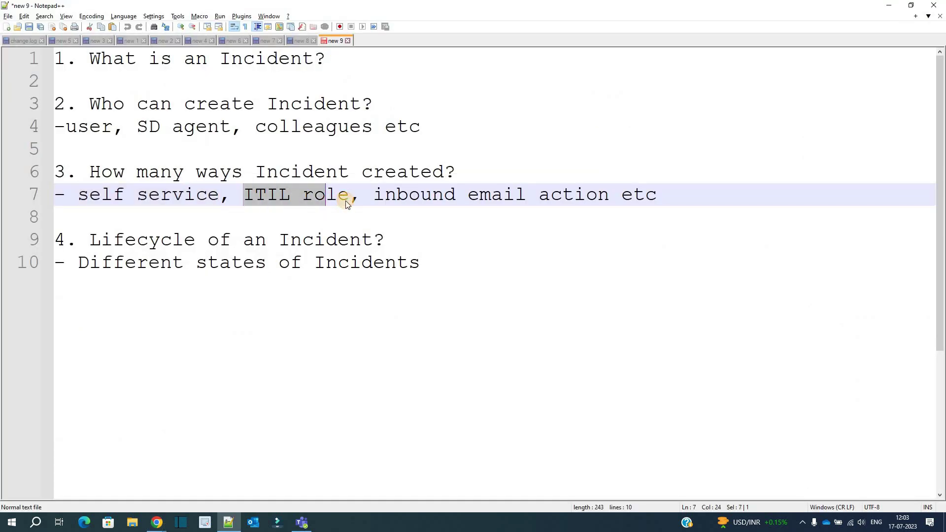
Switch to ServiceNow in the browser, open a new incident record from the Incident application and show its caller suggestions
{"action": "key", "text": "alt+Tab"}
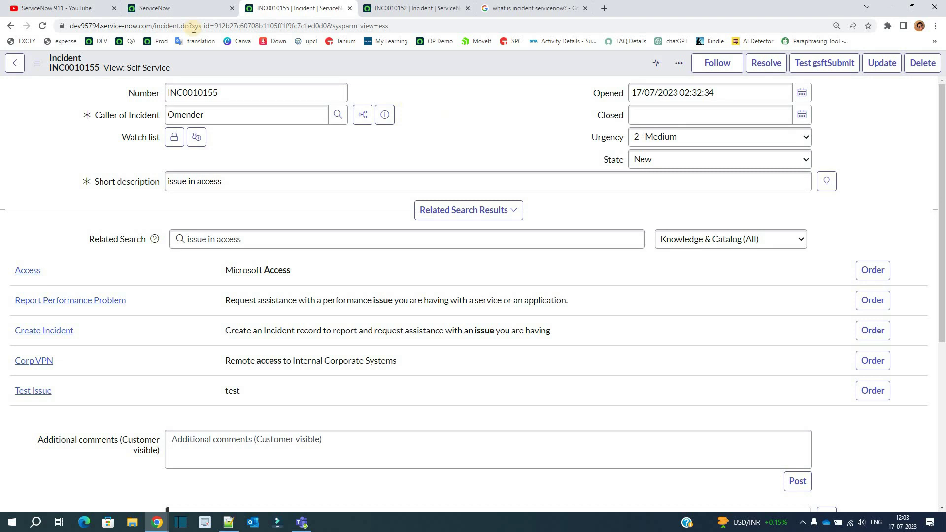
{"action": "left_click", "coordinate": [188, 10]}
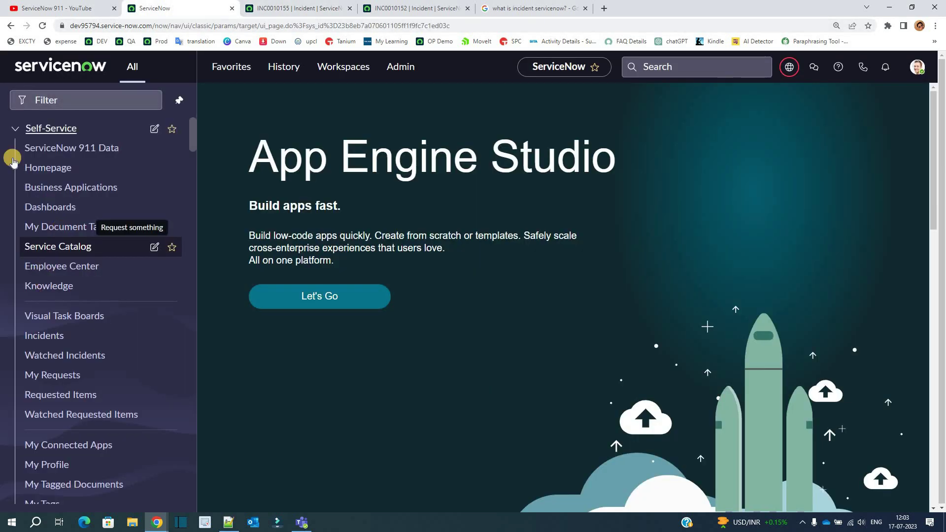
{"action": "left_click", "coordinate": [17, 130]}
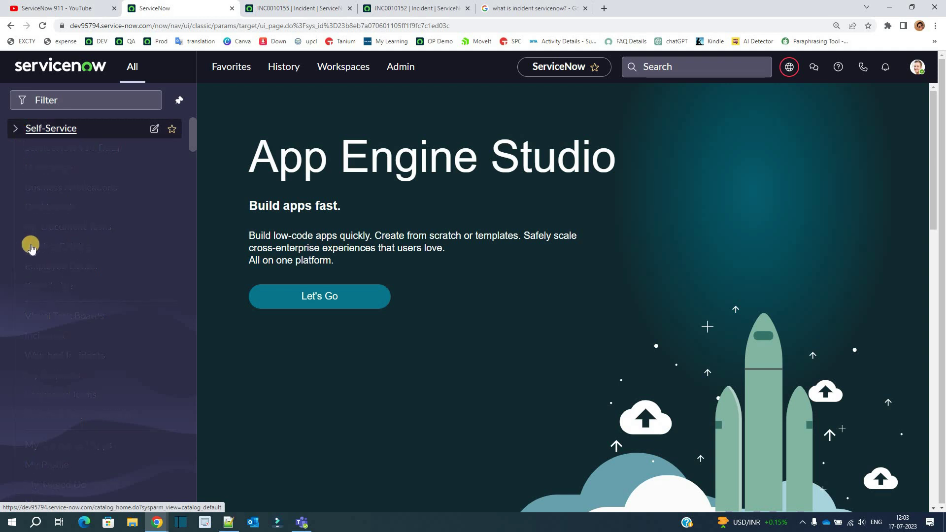
{"action": "left_click", "coordinate": [13, 132]}
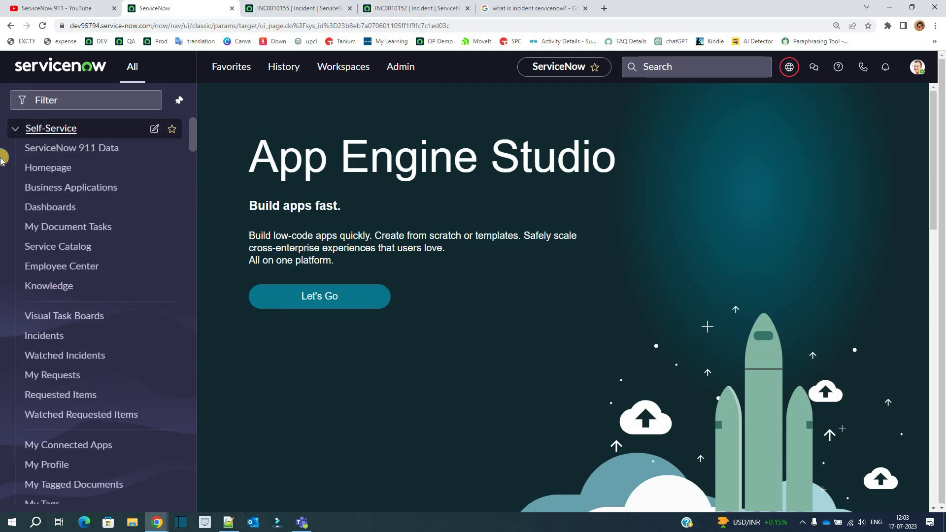
{"action": "left_click", "coordinate": [12, 130]}
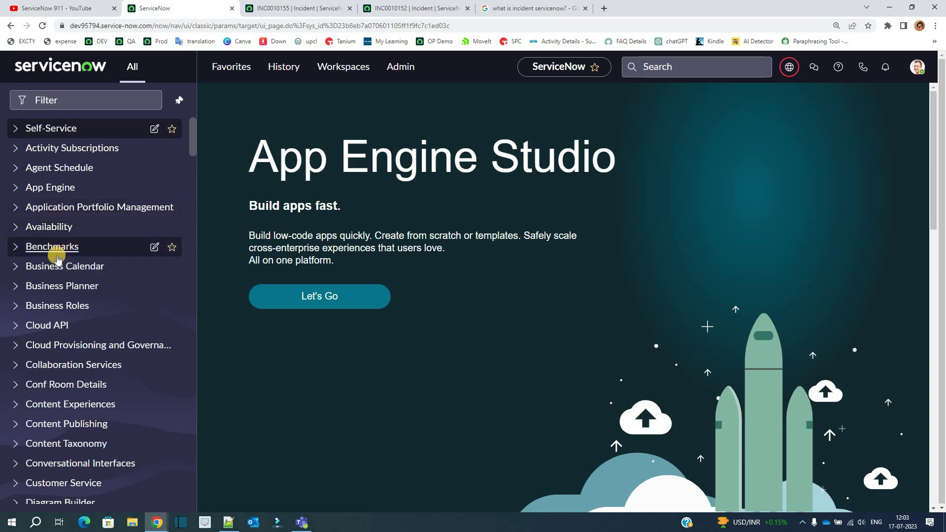
{"action": "scroll", "coordinate": [52, 256], "scroll_direction": "down", "scroll_amount": 9}
{"action": "scroll", "coordinate": [30, 298], "scroll_direction": "down", "scroll_amount": 3}
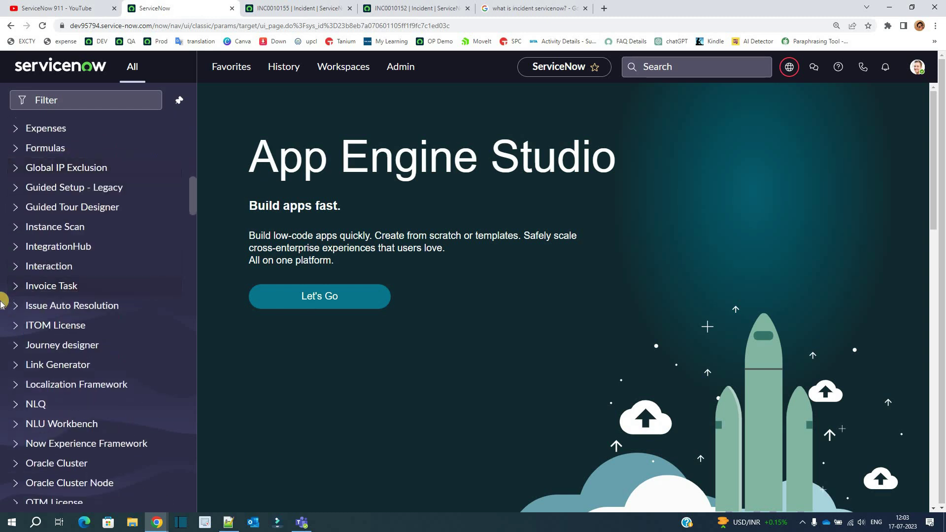
{"action": "scroll", "coordinate": [2, 301], "scroll_direction": "down", "scroll_amount": 9}
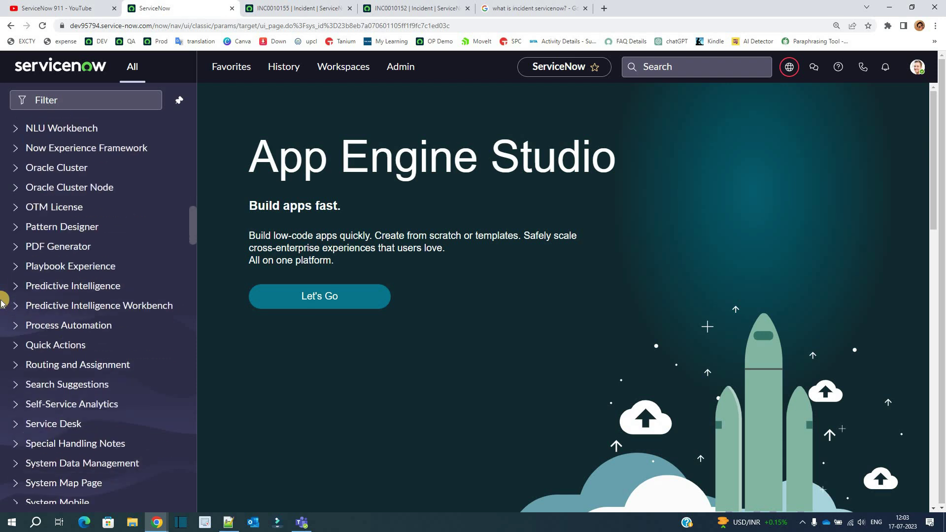
{"action": "scroll", "coordinate": [2, 302], "scroll_direction": "down", "scroll_amount": 5}
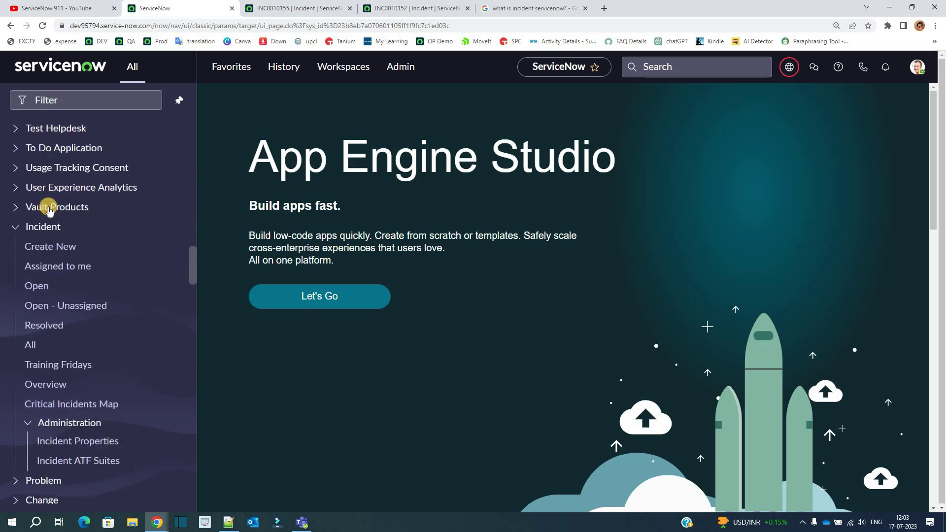
{"action": "left_click", "coordinate": [53, 249]}
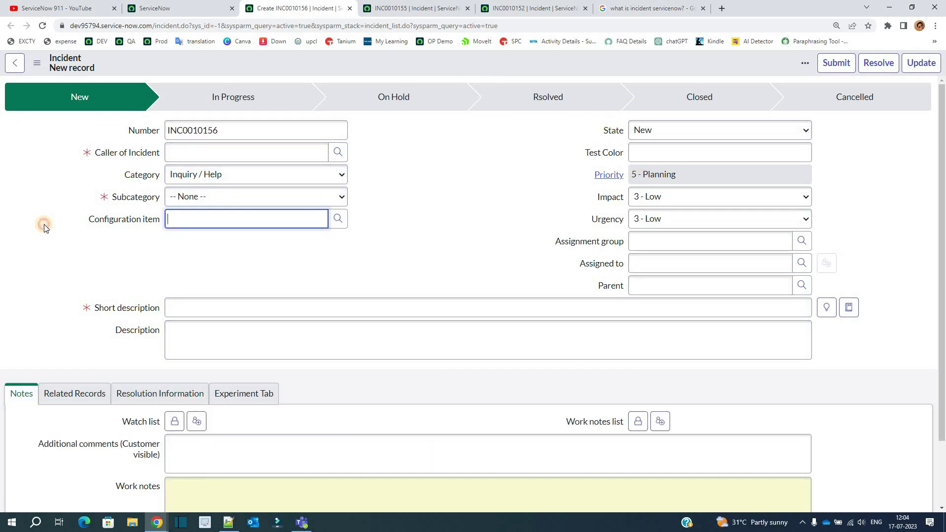
{"action": "left_click", "coordinate": [250, 153]}
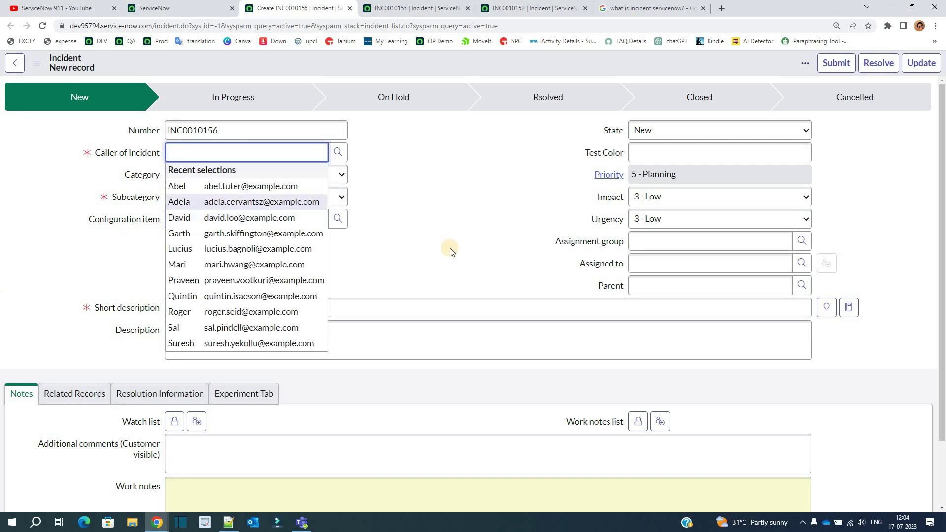
{"action": "left_click", "coordinate": [510, 220]}
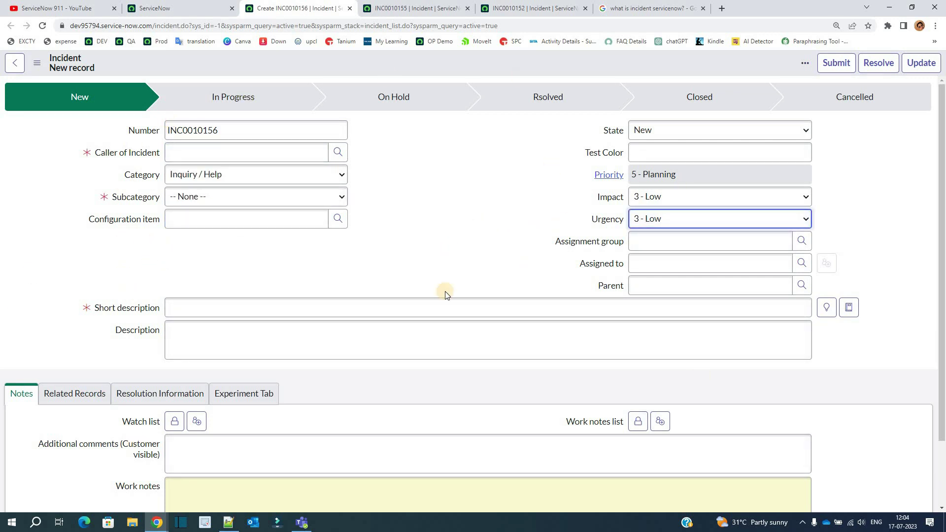
Return to the Notepad++ notes and highlight "inbound email action etc" among the ways of creating incidents
{"action": "key", "text": "alt+Tab"}
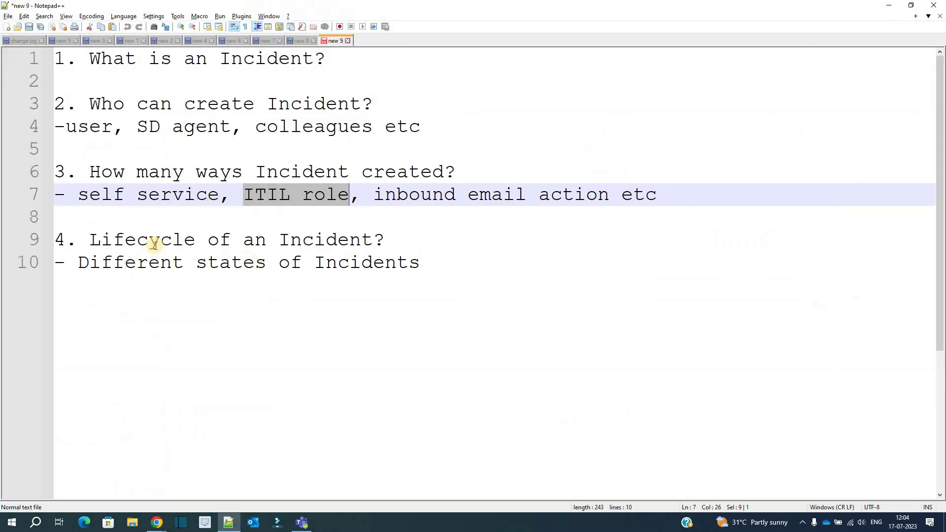
{"action": "left_click", "coordinate": [257, 200]}
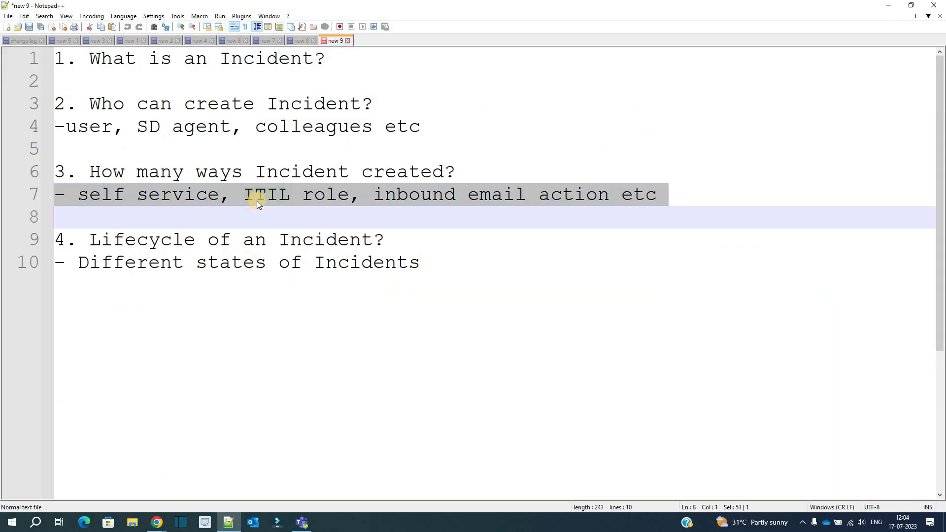
{"action": "left_click_drag", "start_coordinate": [374, 195], "coordinate": [656, 195]}
Switch to ServiceNow, highlight the instance address, filter the navigator for "inbound" and open the Received mailbox
{"action": "key", "text": "alt+Tab"}
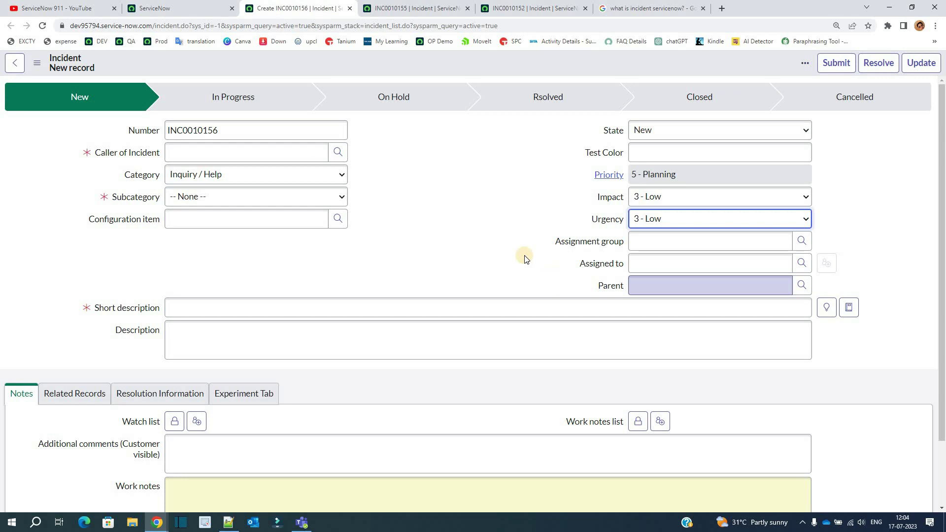
{"action": "left_click", "coordinate": [160, 9]}
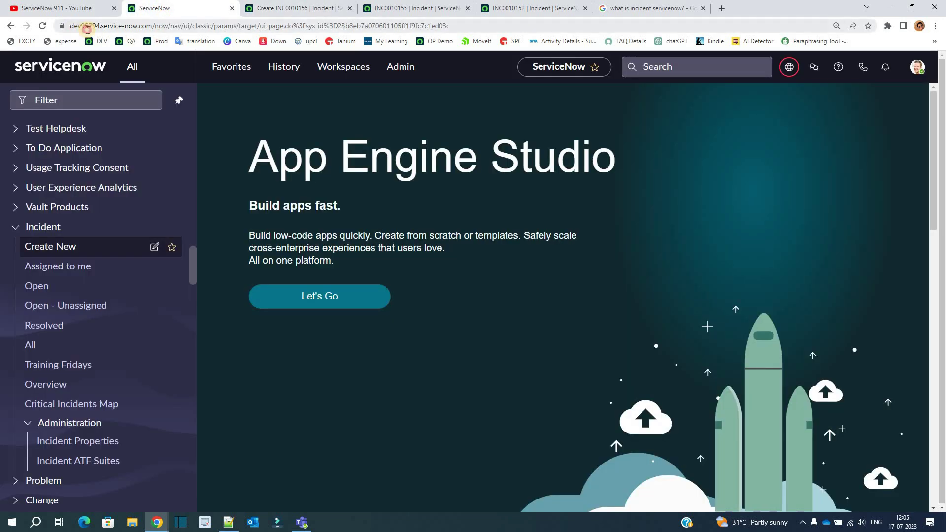
{"action": "left_click_drag", "start_coordinate": [86, 29], "coordinate": [175, 29]}
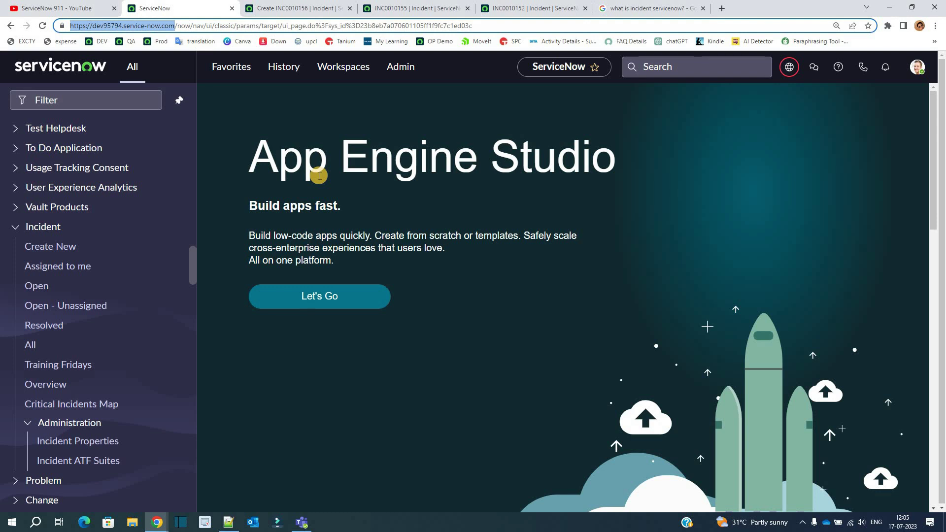
{"action": "left_click", "coordinate": [82, 99]}
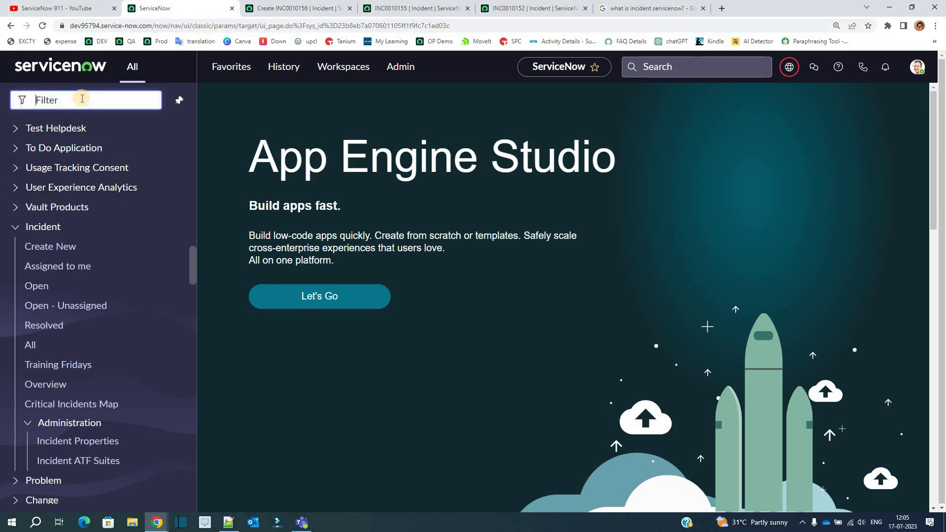
{"action": "type", "text": "inbound"}
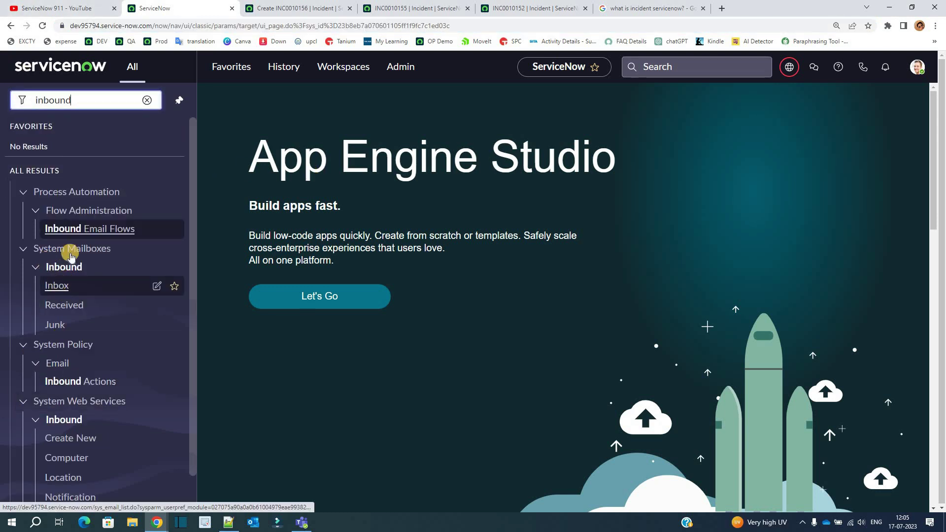
{"action": "left_click", "coordinate": [64, 306]}
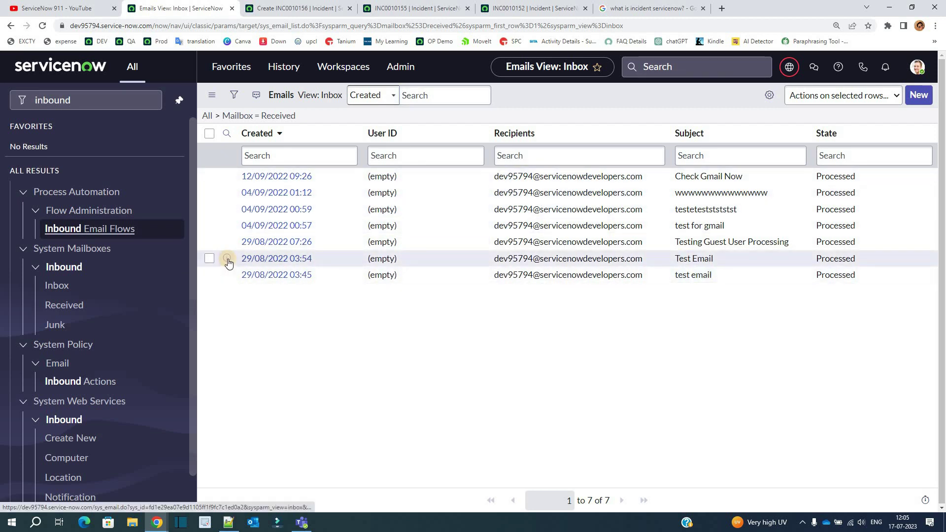
Examine the received Test Email record's target incident, user, subject, recipients, body and headers
{"action": "left_click", "coordinate": [635, 8]}
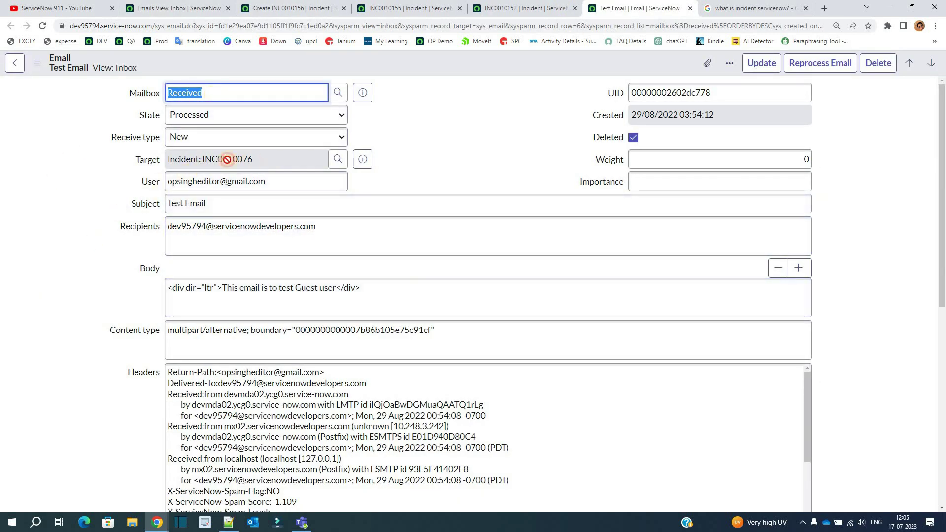
{"action": "left_click_drag", "start_coordinate": [227, 159], "coordinate": [122, 167]}
{"action": "key", "text": "Tab"}
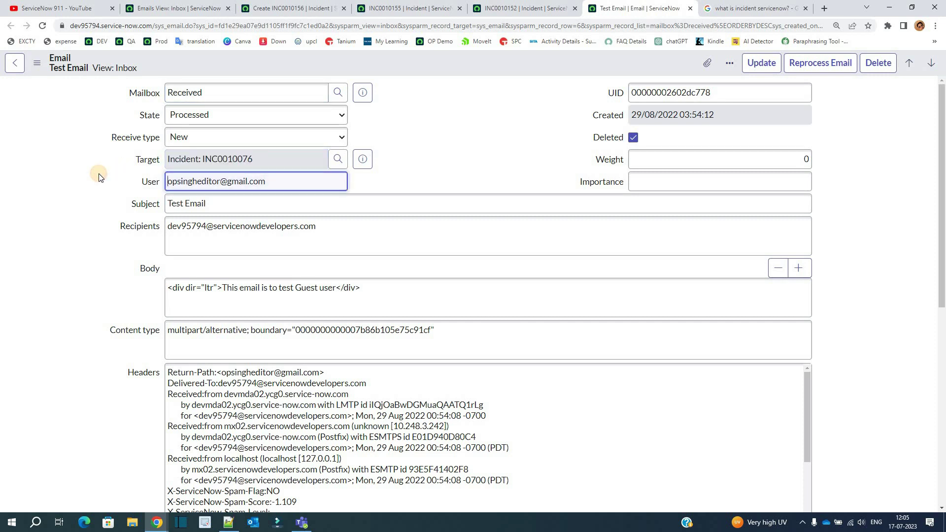
{"action": "key", "text": "shift+Tab"}
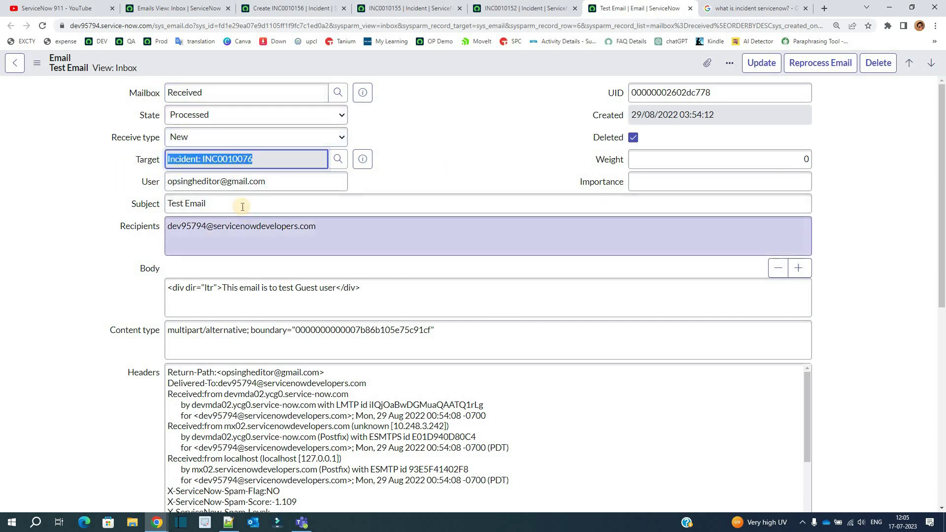
{"action": "key", "text": "Tab"}
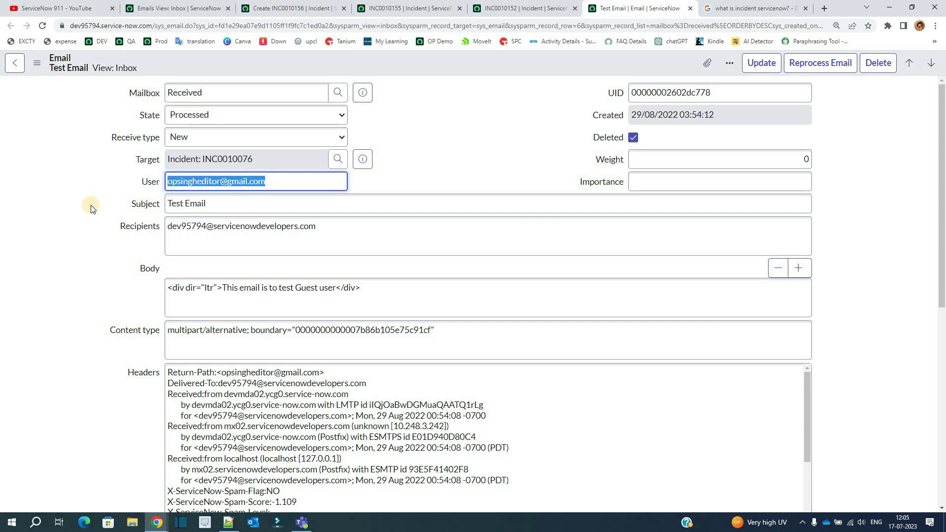
{"action": "left_click", "coordinate": [168, 202]}
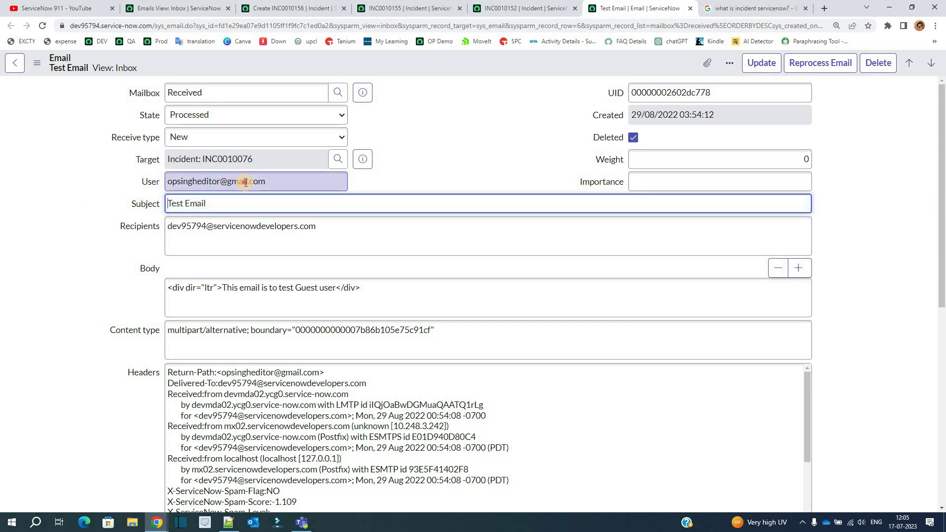
{"action": "key", "text": "shift+Tab"}
{"action": "double_click", "coordinate": [209, 225]}
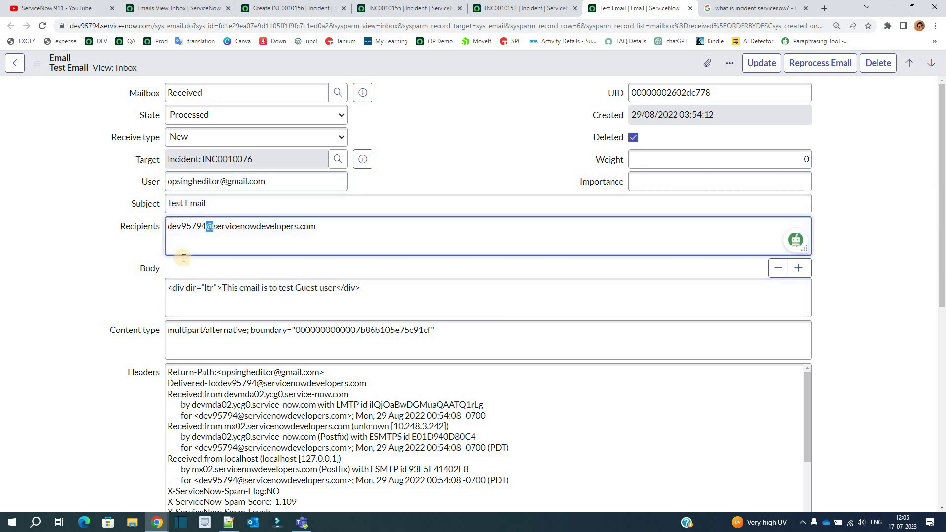
{"action": "key", "text": "ctrl+a"}
{"action": "scroll", "coordinate": [222, 298], "scroll_direction": "down", "scroll_amount": 3}
{"action": "triple_click", "coordinate": [224, 299]}
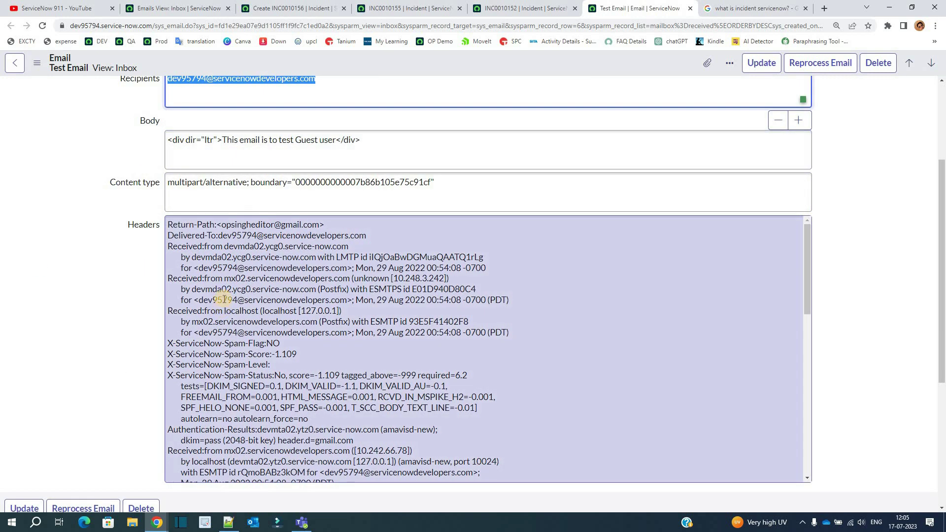
{"action": "scroll", "coordinate": [224, 299], "scroll_direction": "down", "scroll_amount": 5}
{"action": "left_click", "coordinate": [116, 333]}
{"action": "scroll", "coordinate": [70, 323], "scroll_direction": "up", "scroll_amount": 3}
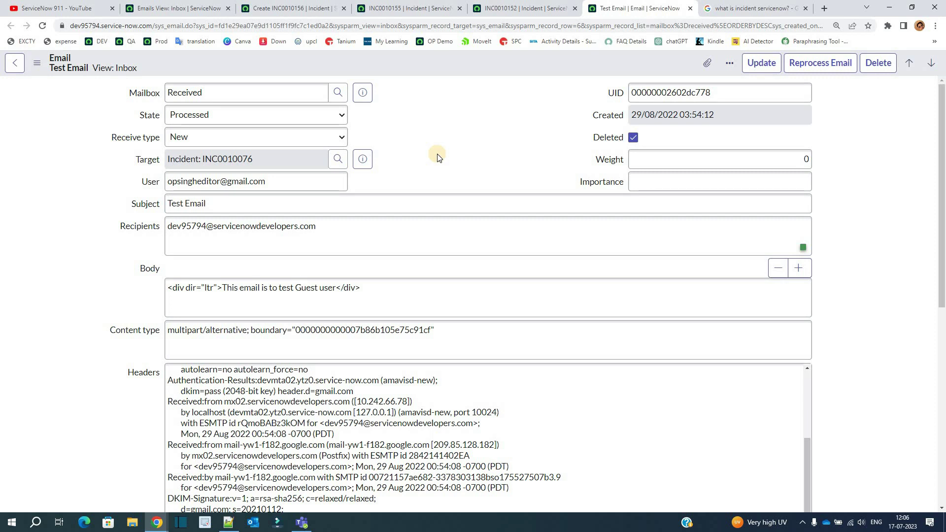
Open the inbound email actions list, highlight Test Inbound Action's Incident target table, and go back to the home page
{"action": "left_click", "coordinate": [162, 9]}
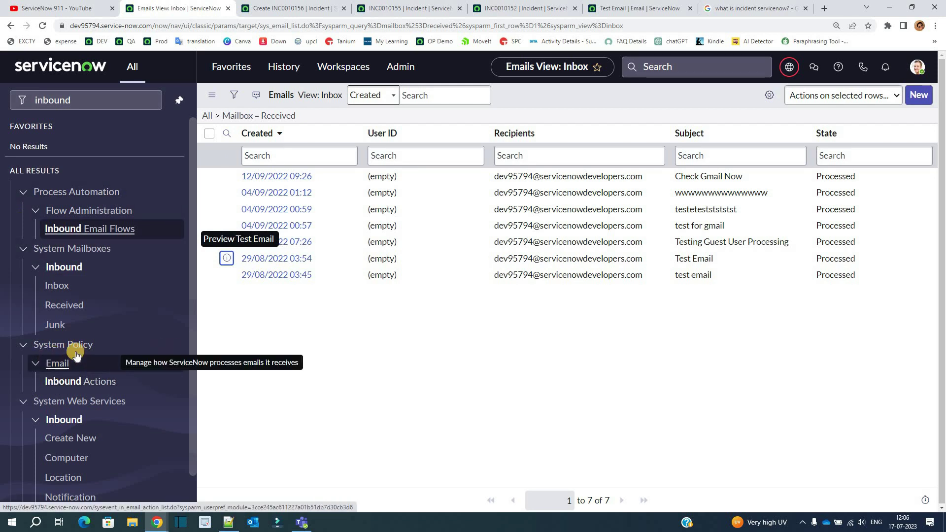
{"action": "left_click", "coordinate": [65, 381]}
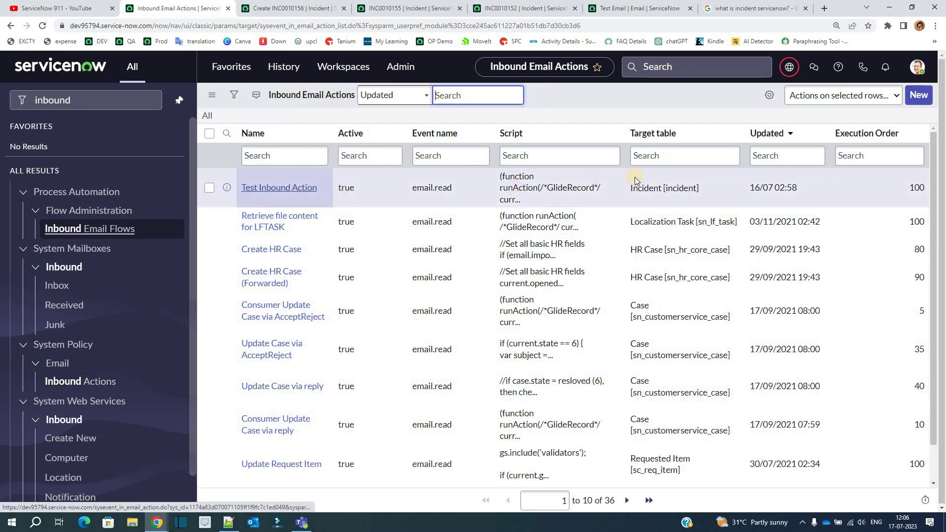
{"action": "left_click_drag", "start_coordinate": [698, 189], "coordinate": [621, 197]}
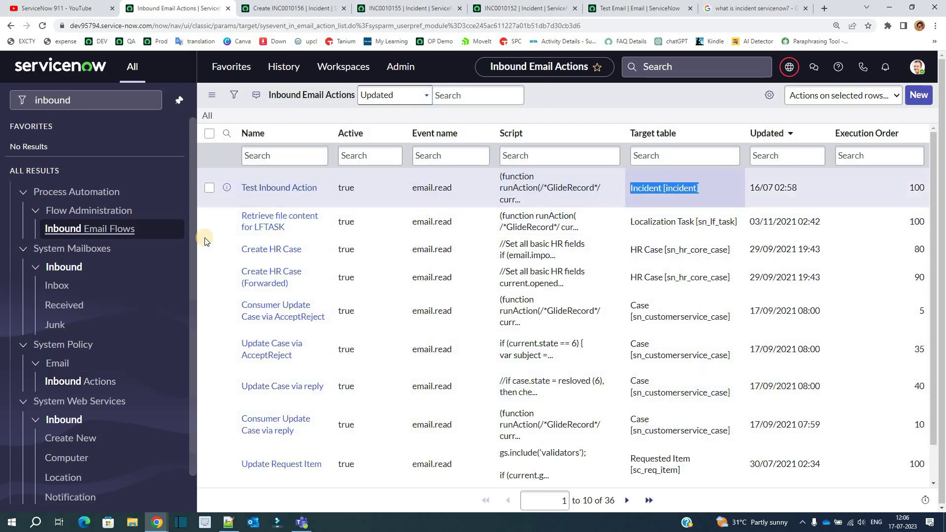
{"action": "left_click", "coordinate": [60, 73]}
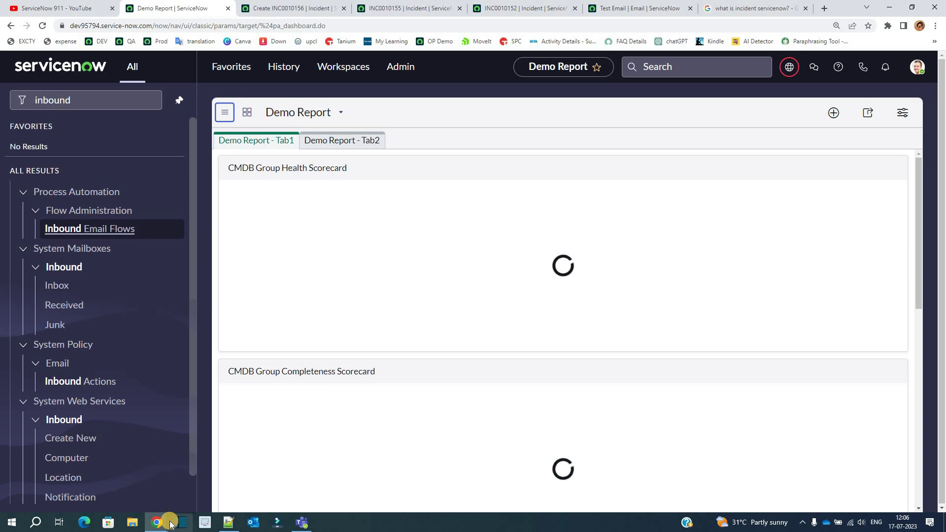
Return to the Notepad++ notes and highlight question 3 on creating incidents and question 4, "Lifecycle of an Incident?"
{"action": "left_click", "coordinate": [228, 522]}
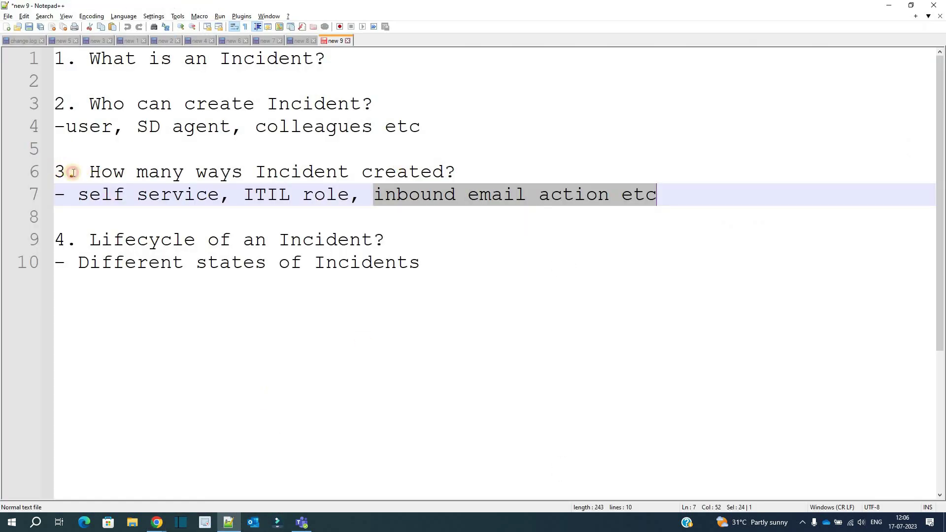
{"action": "left_click_drag", "start_coordinate": [64, 171], "coordinate": [461, 165]}
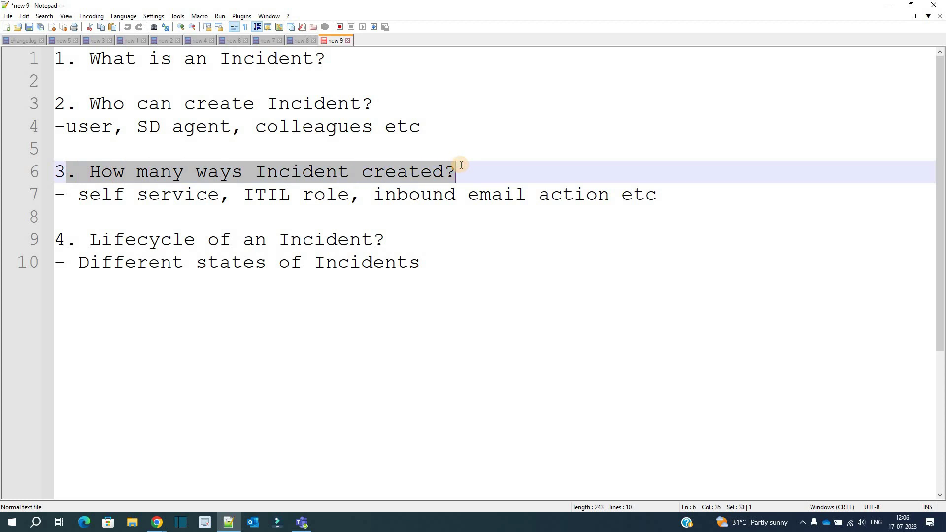
{"action": "left_click", "coordinate": [231, 318]}
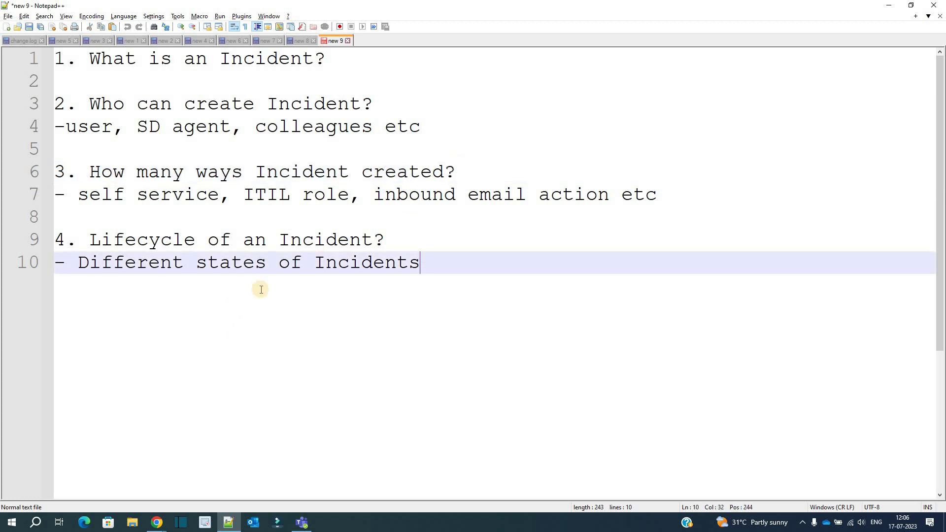
{"action": "left_click", "coordinate": [396, 236]}
{"action": "left_click_drag", "start_coordinate": [68, 234], "coordinate": [54, 239]}
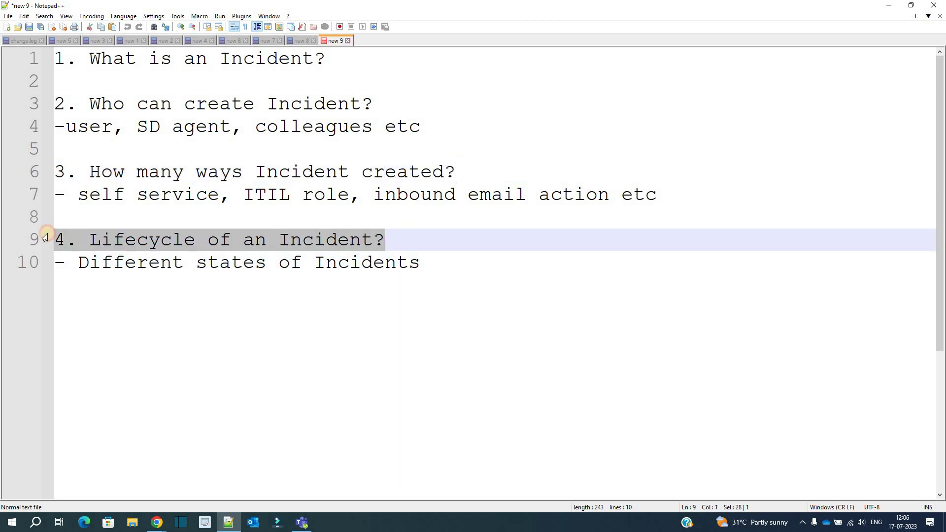
Switch to ServiceNow, open incident INC0010155 and change its form from Self Service to the default view
{"action": "left_click", "coordinate": [83, 335]}
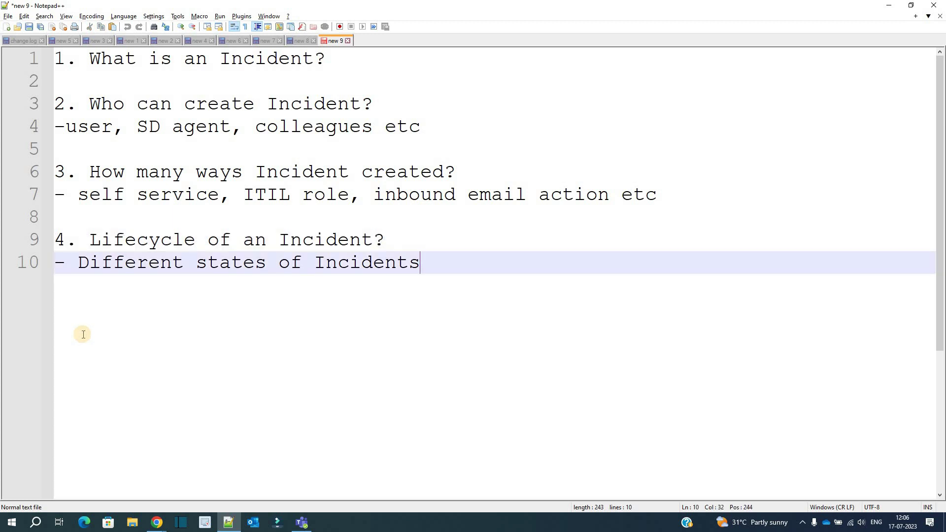
{"action": "key", "text": "alt+Tab"}
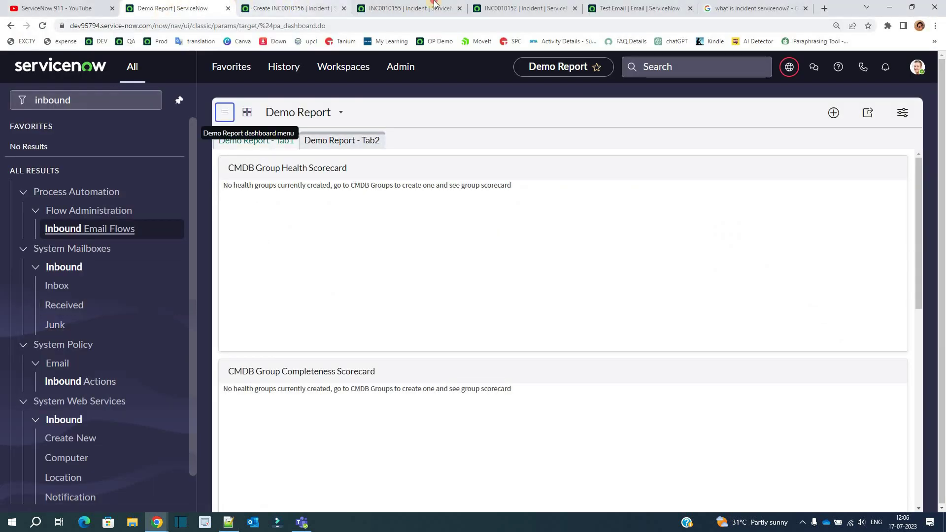
{"action": "left_click", "coordinate": [406, 8]}
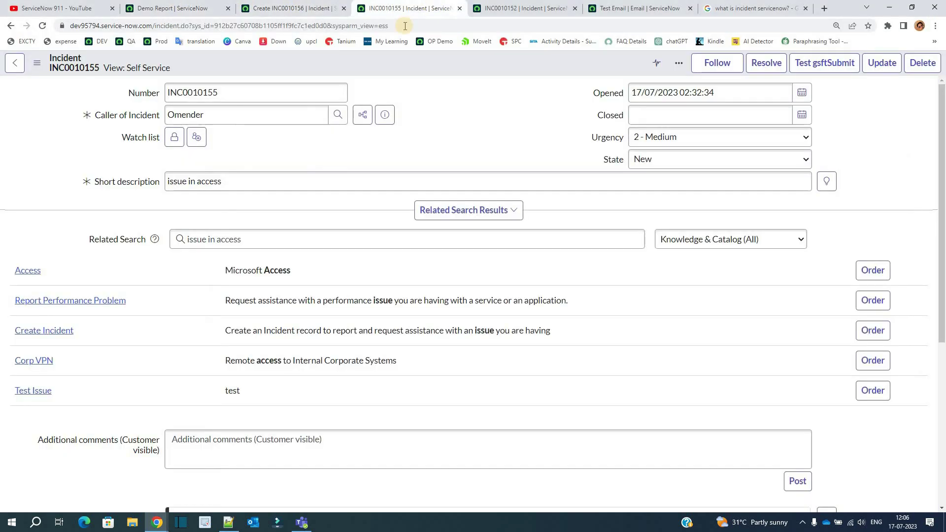
{"action": "left_click", "coordinate": [130, 69]}
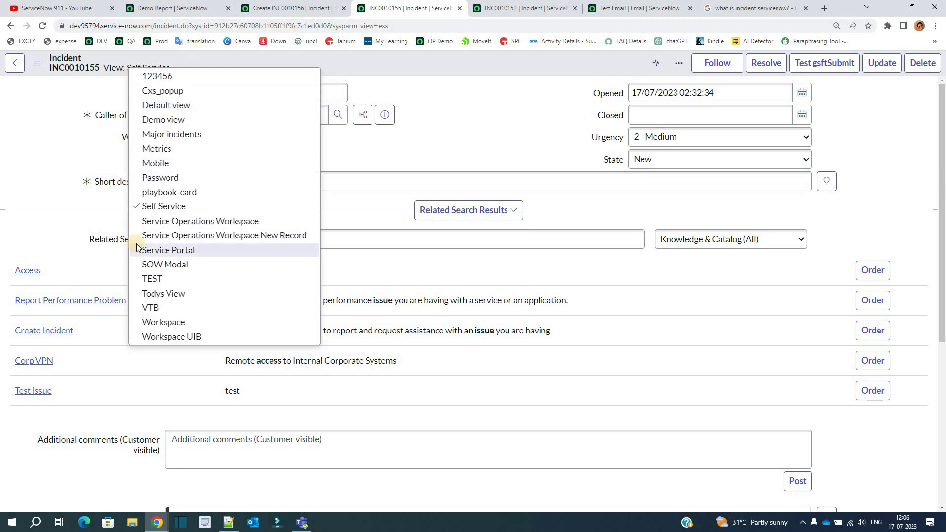
{"action": "left_click", "coordinate": [85, 188]}
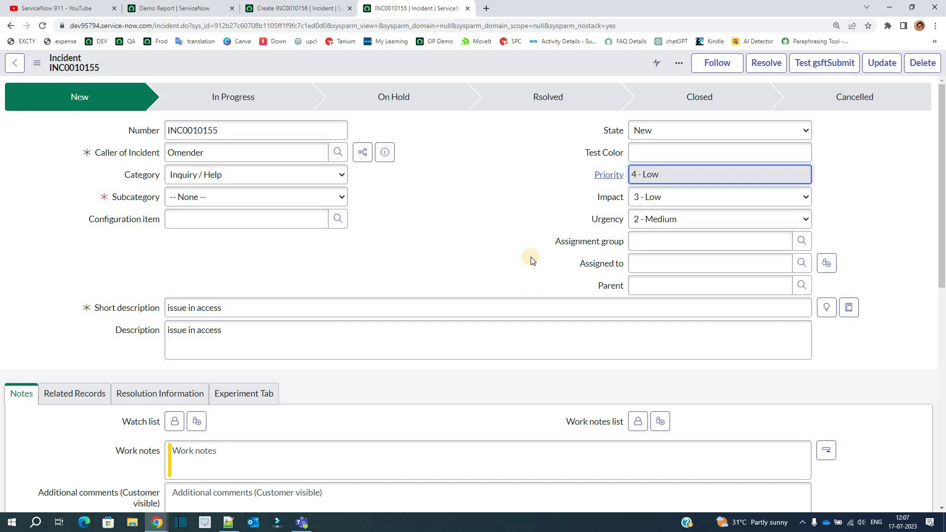
Point out the empty Assignment group and Assigned to fields, and highlight the In Progress stage of the incident
{"action": "left_click", "coordinate": [668, 238]}
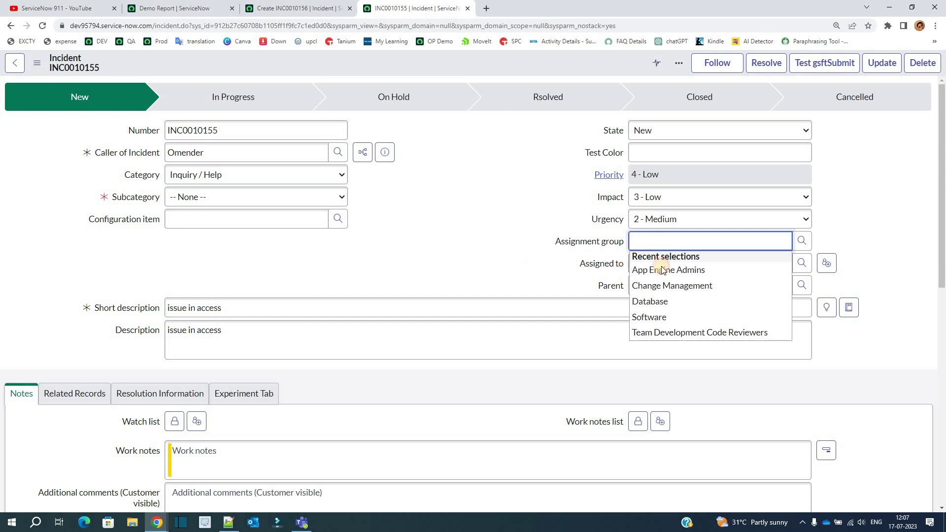
{"action": "left_click", "coordinate": [668, 264]}
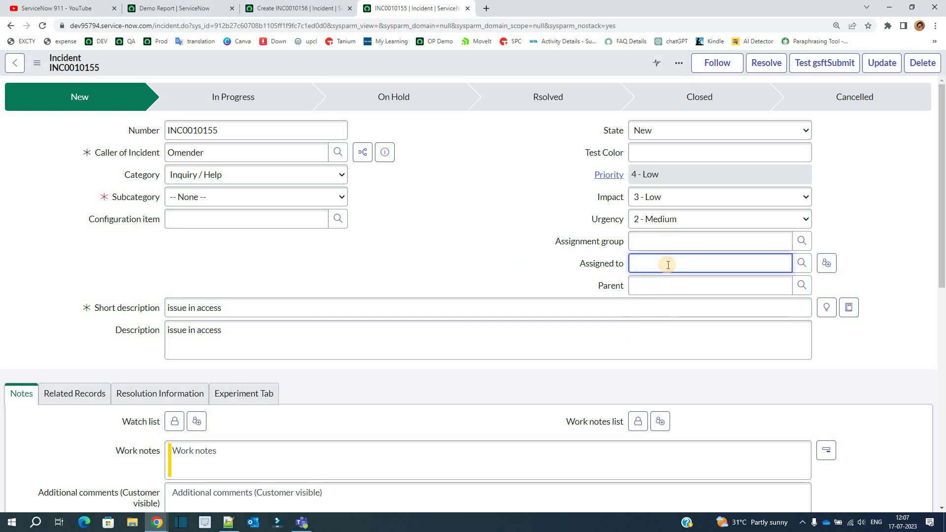
{"action": "left_click_drag", "start_coordinate": [190, 102], "coordinate": [259, 98]}
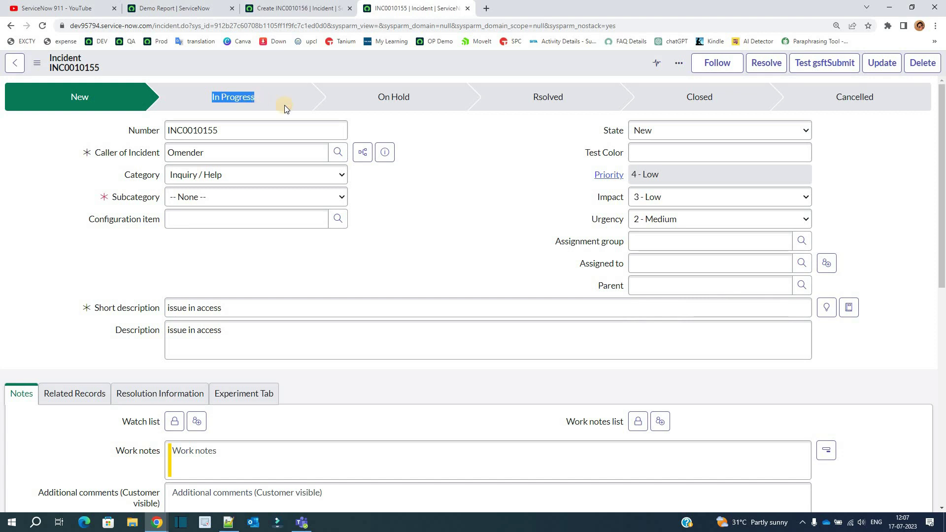
{"action": "left_click", "coordinate": [441, 212]}
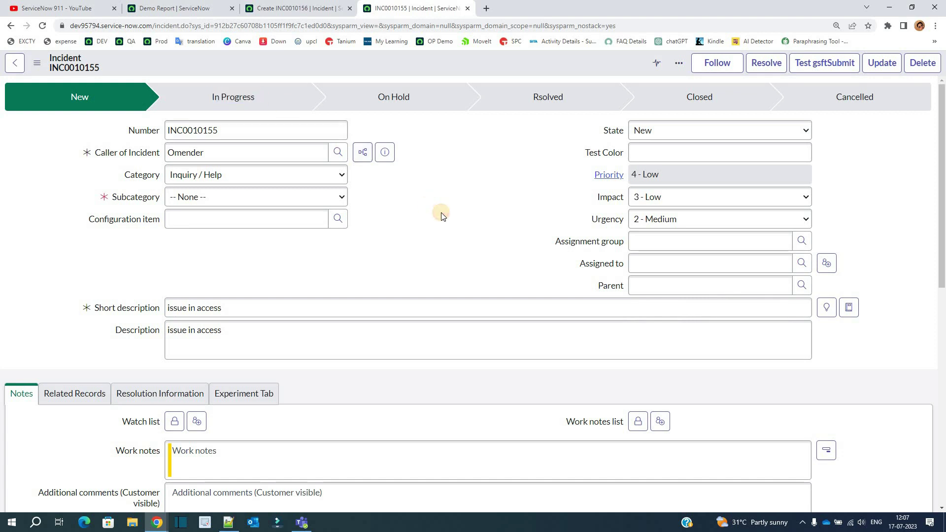
Set the incident's category to Hardware and highlight its short description
{"action": "left_click", "coordinate": [276, 197]}
{"action": "left_click", "coordinate": [226, 175]}
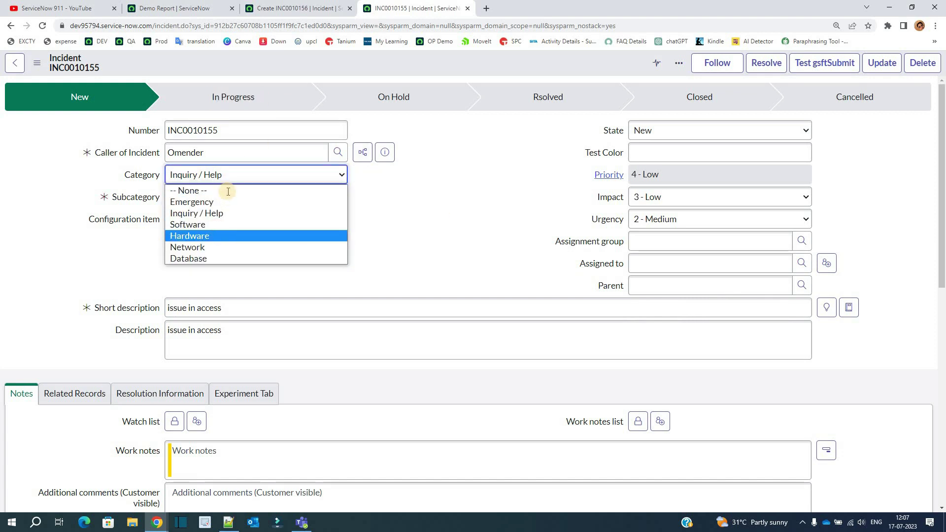
{"action": "left_click", "coordinate": [219, 236]}
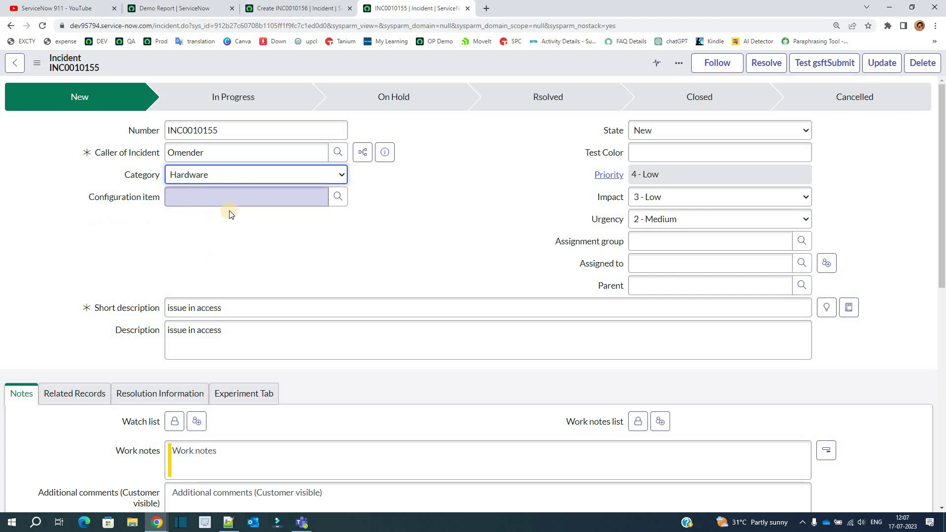
{"action": "left_click", "coordinate": [247, 309]}
{"action": "triple_click", "coordinate": [246, 310]}
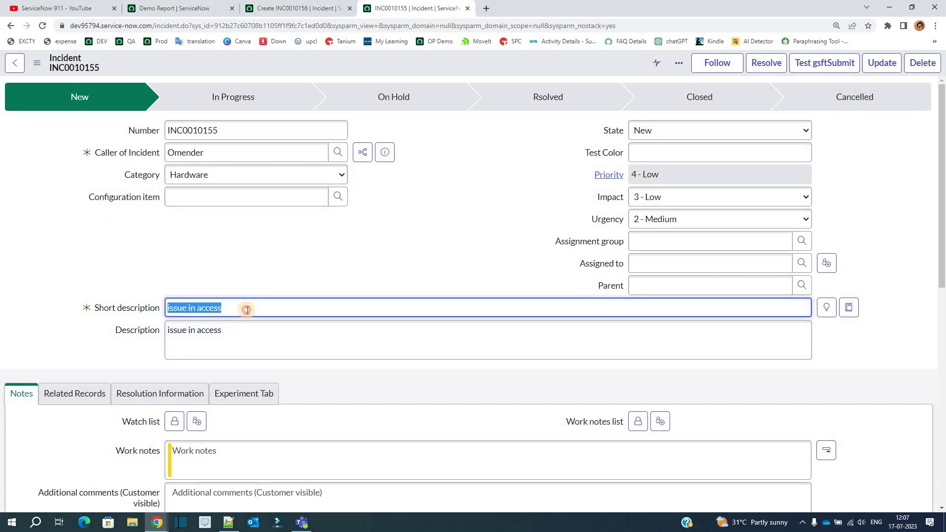
{"action": "left_click", "coordinate": [251, 252]}
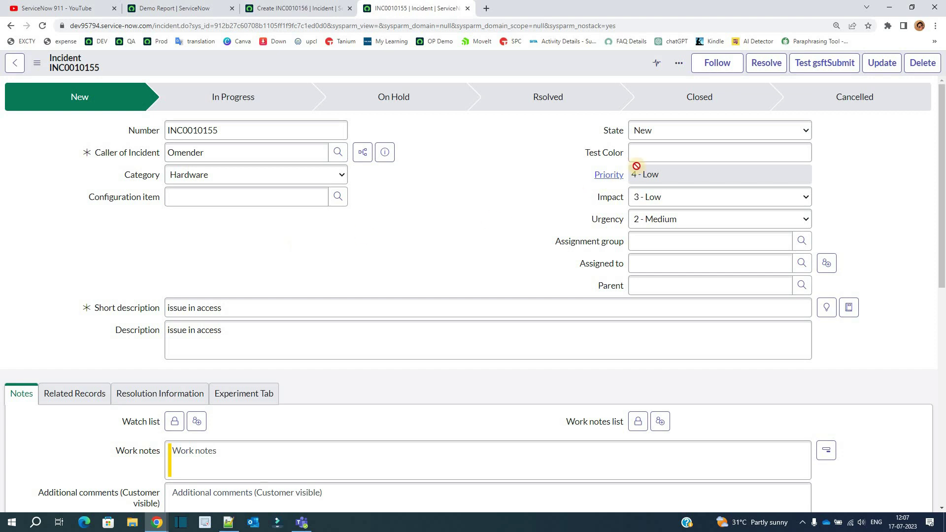
Set the assignment group to Hardware, pick an assignee from the group's user list and save the incident
{"action": "left_click", "coordinate": [683, 237]}
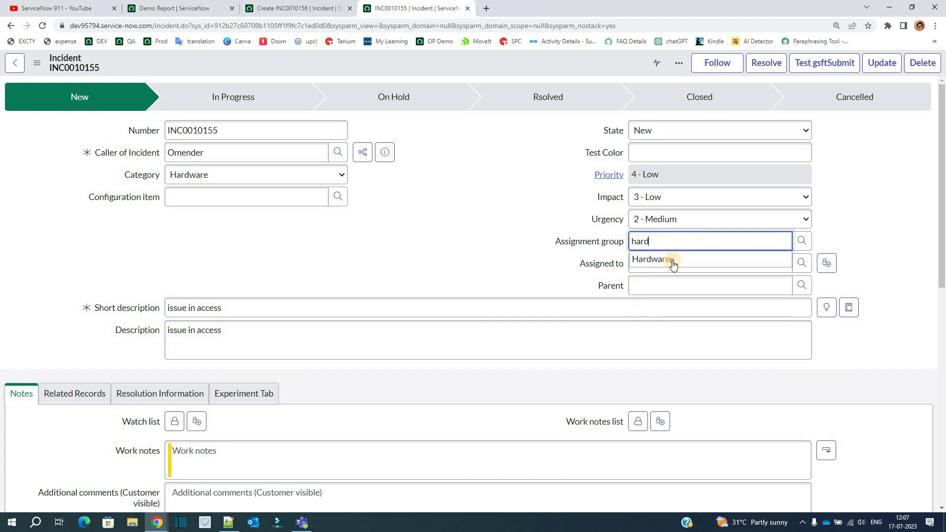
{"action": "left_click", "coordinate": [672, 261]}
{"action": "left_click", "coordinate": [801, 263]}
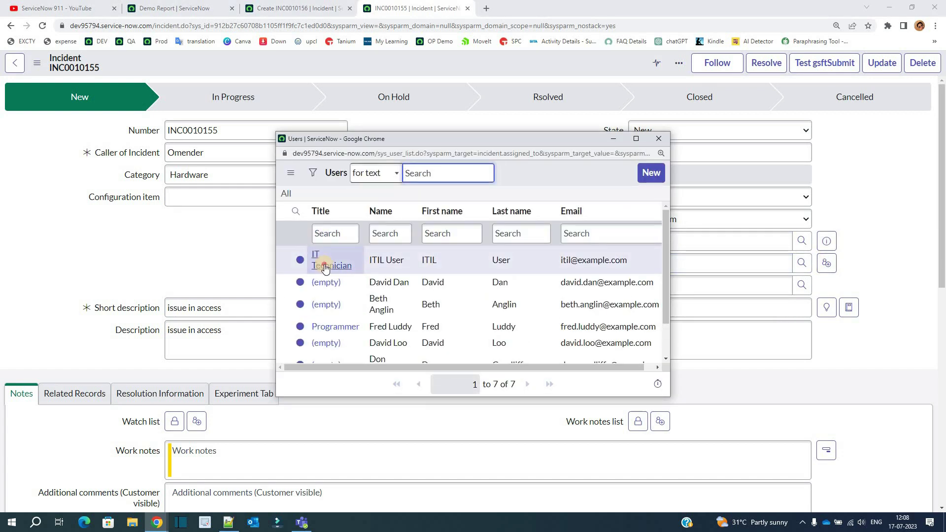
{"action": "left_click", "coordinate": [319, 303]}
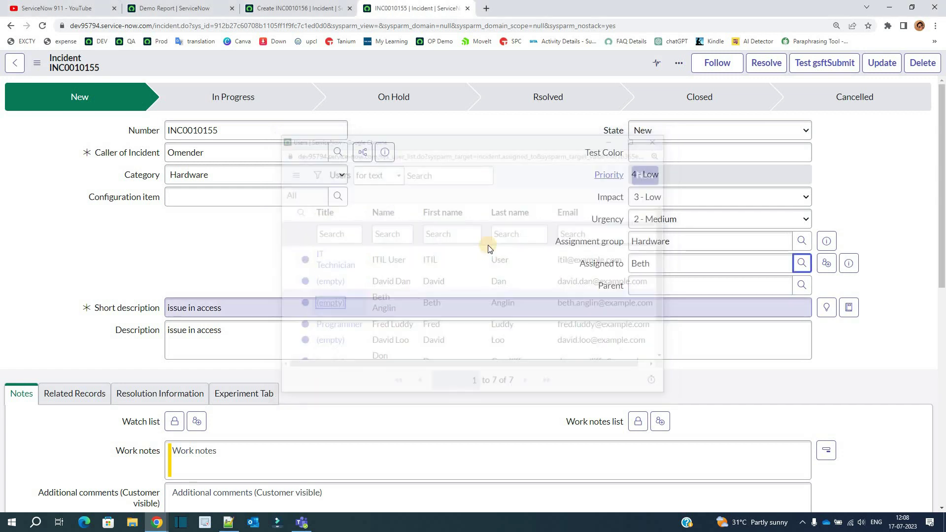
{"action": "right_click", "coordinate": [498, 66]}
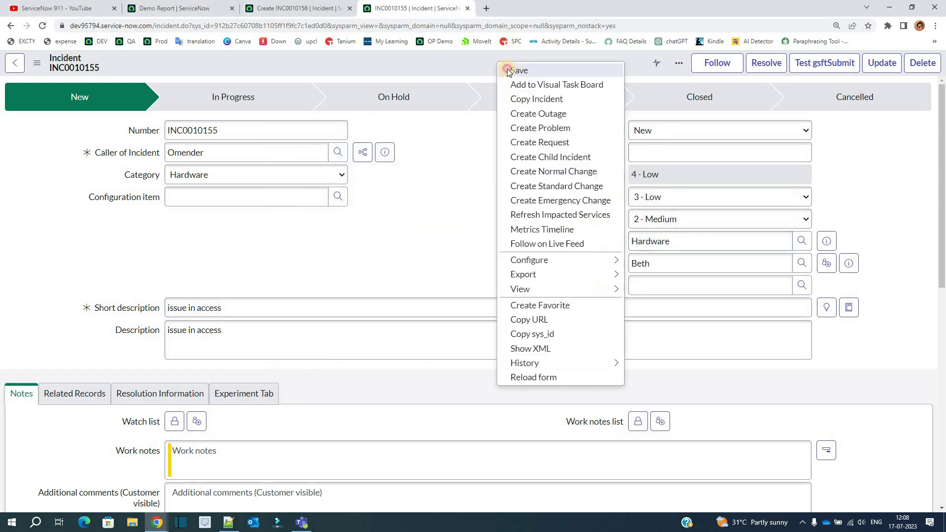
{"action": "left_click", "coordinate": [509, 70]}
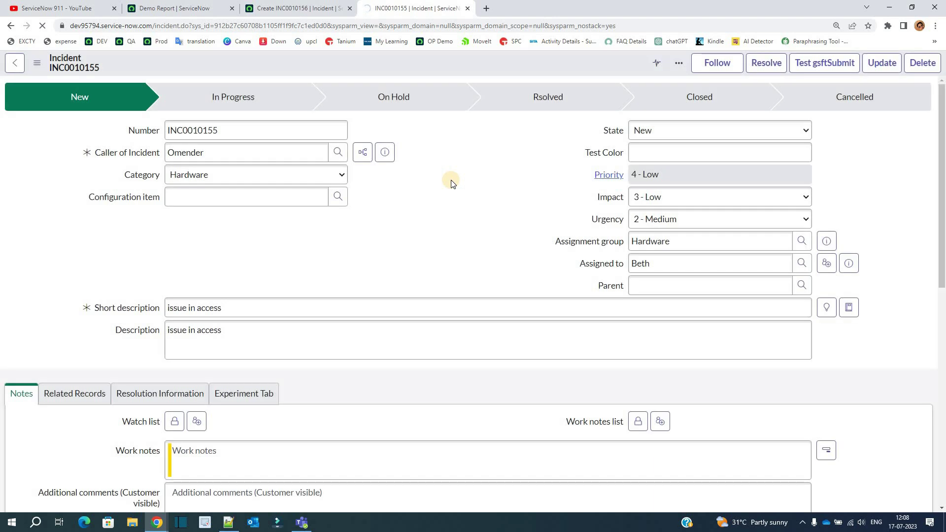
Highlight the assignee and the In Progress stage on the saved incident
{"action": "double_click", "coordinate": [648, 266]}
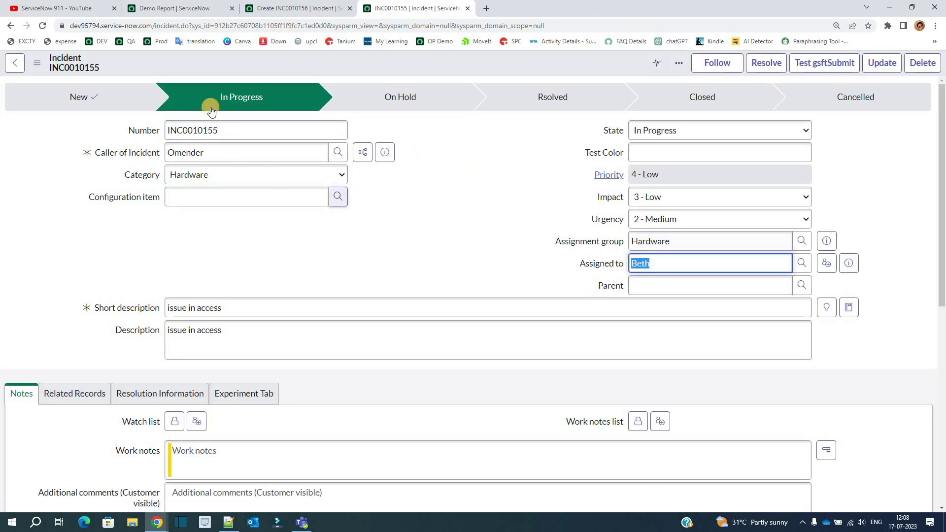
{"action": "left_click_drag", "start_coordinate": [211, 97], "coordinate": [275, 93]}
{"action": "left_click", "coordinate": [500, 194]}
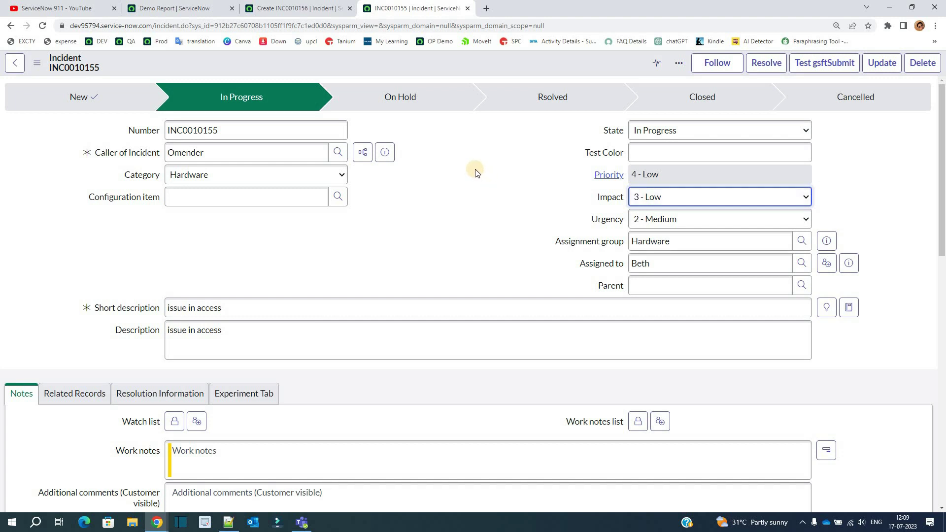
Put the incident on hold and save it with the work note "I need more information about your issue. Provide the serial number of the hardware."
{"action": "left_click", "coordinate": [690, 130]}
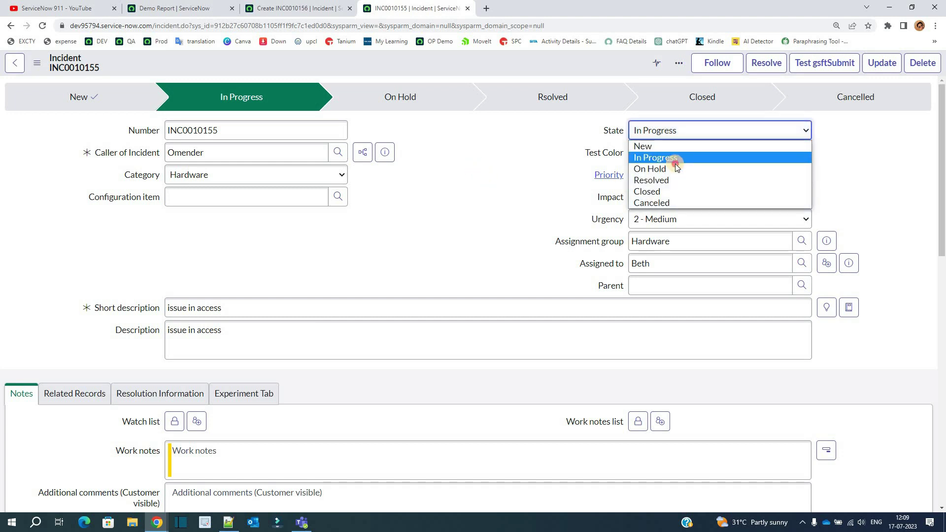
{"action": "left_click", "coordinate": [229, 257]}
{"action": "scroll", "coordinate": [148, 291], "scroll_direction": "down", "scroll_amount": 3}
{"action": "left_click", "coordinate": [211, 306]}
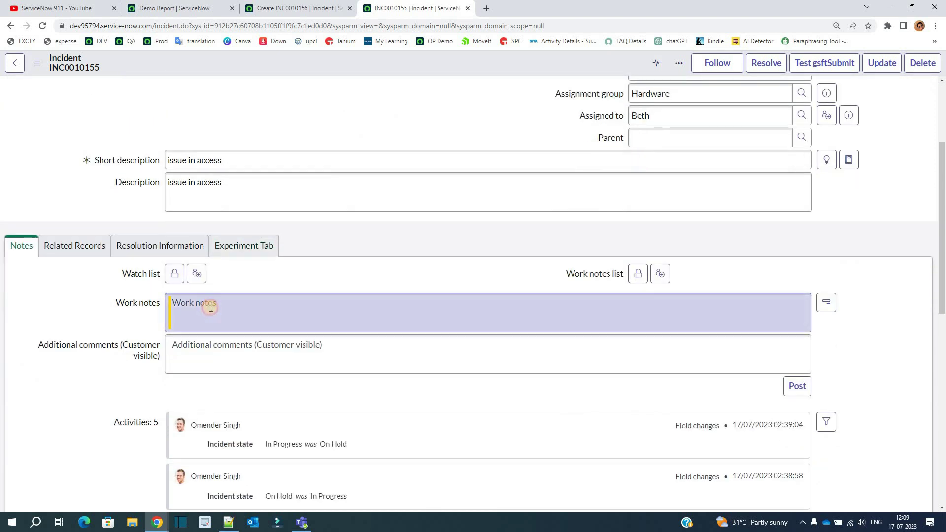
{"action": "type", "text": "I need more information about your issue. Provide the serial number of the hardware."}
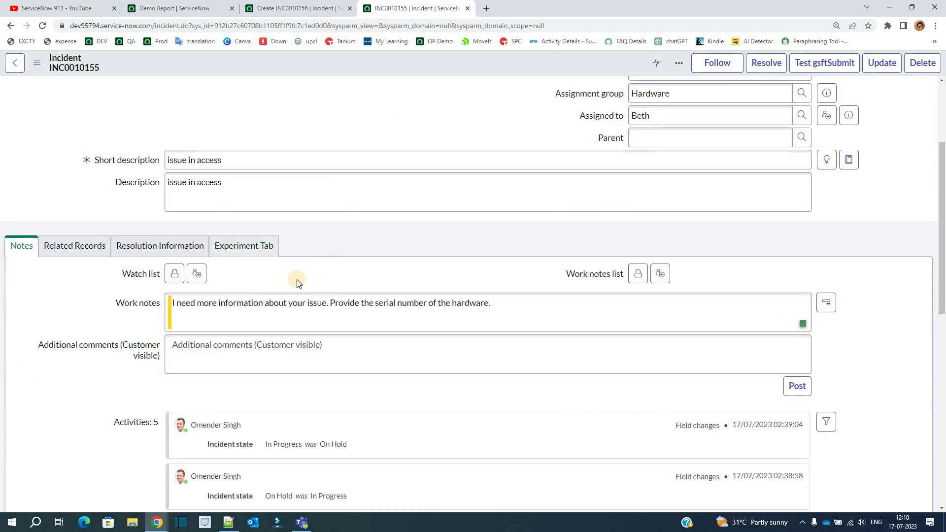
{"action": "left_click", "coordinate": [255, 306]}
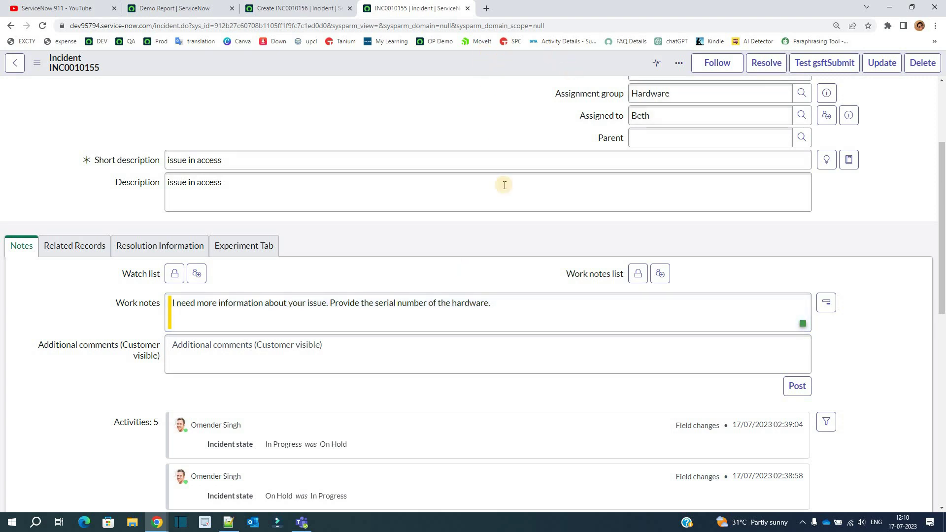
{"action": "scroll", "coordinate": [671, 140], "scroll_direction": "up", "scroll_amount": 3}
{"action": "right_click", "coordinate": [536, 66]}
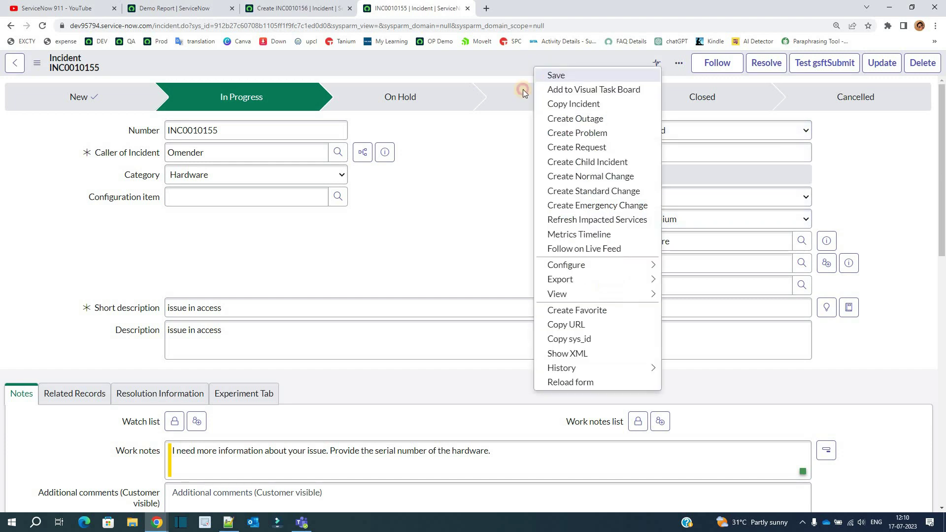
{"action": "left_click", "coordinate": [556, 75]}
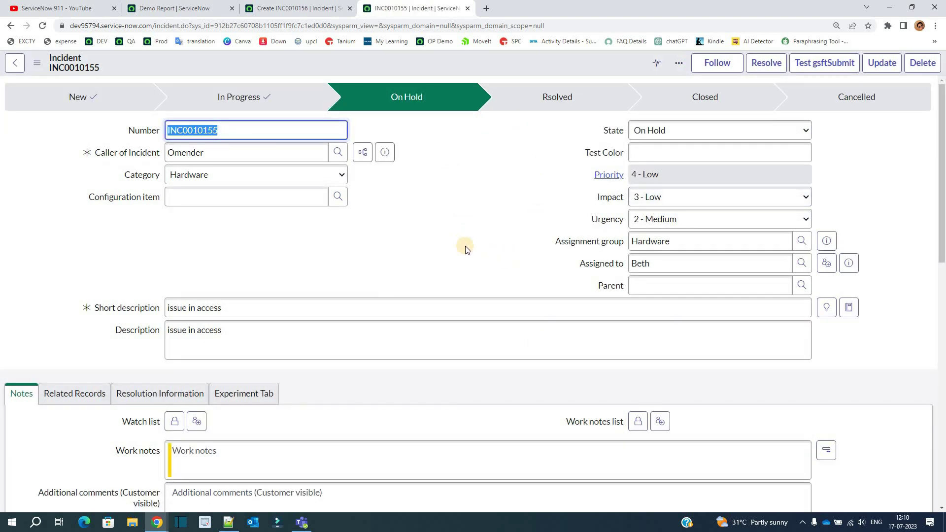
Examine the incident's activity log, the Task SLAs related list and the Related Records fields
{"action": "scroll", "coordinate": [214, 295], "scroll_direction": "down", "scroll_amount": 5}
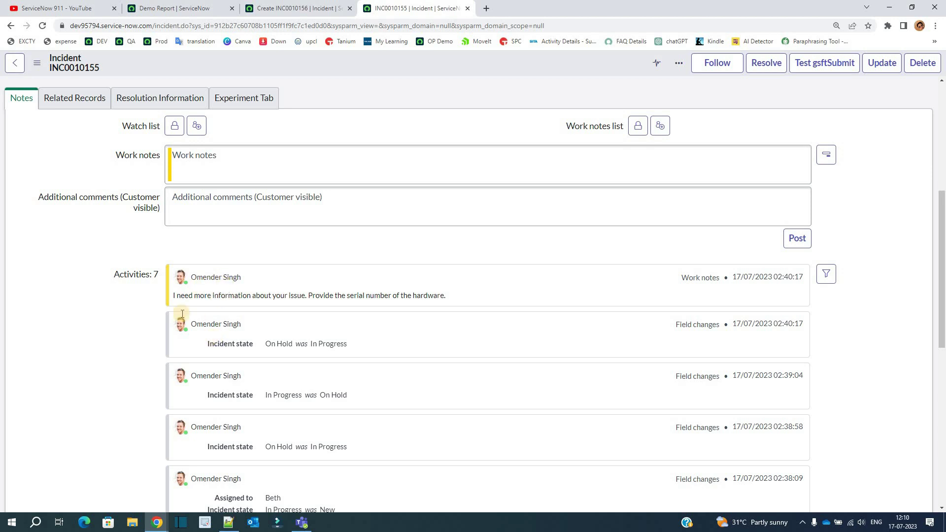
{"action": "scroll", "coordinate": [209, 198], "scroll_direction": "up", "scroll_amount": 5}
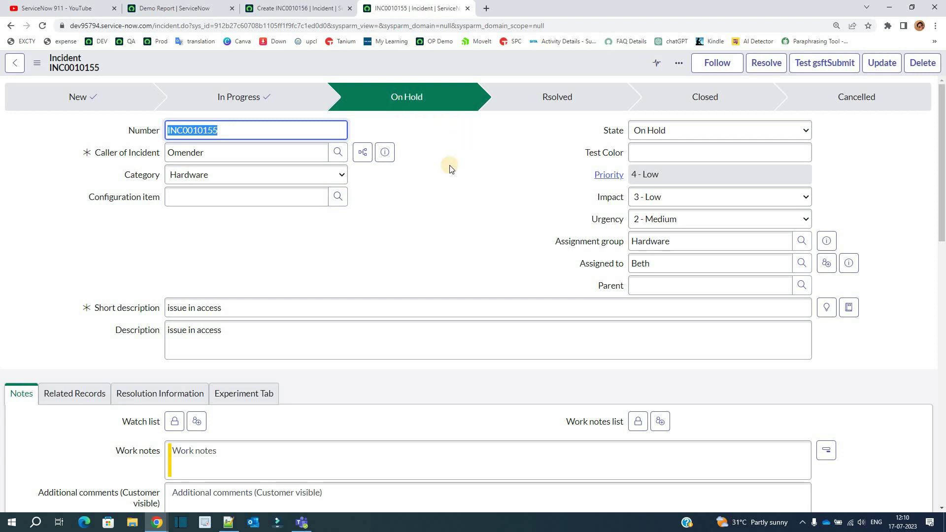
{"action": "scroll", "coordinate": [161, 315], "scroll_direction": "down", "scroll_amount": 15}
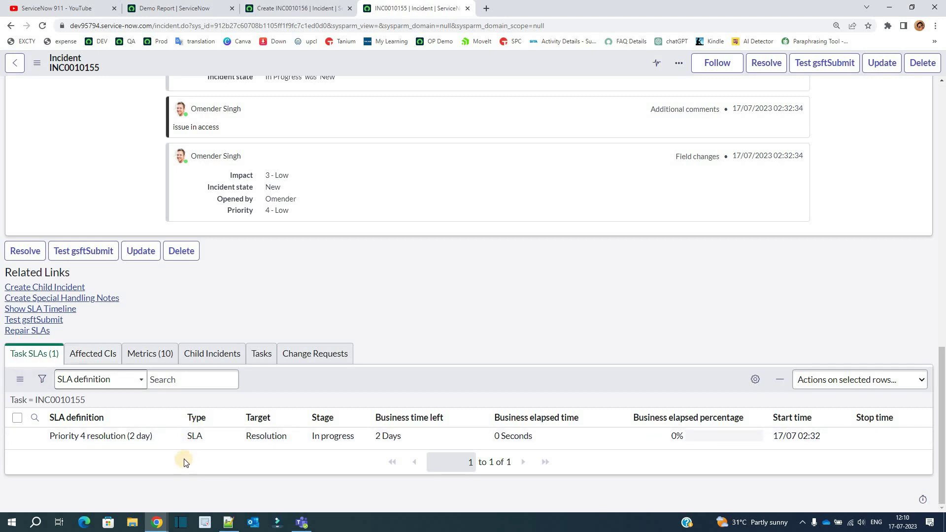
{"action": "scroll", "coordinate": [202, 439], "scroll_direction": "up", "scroll_amount": 15}
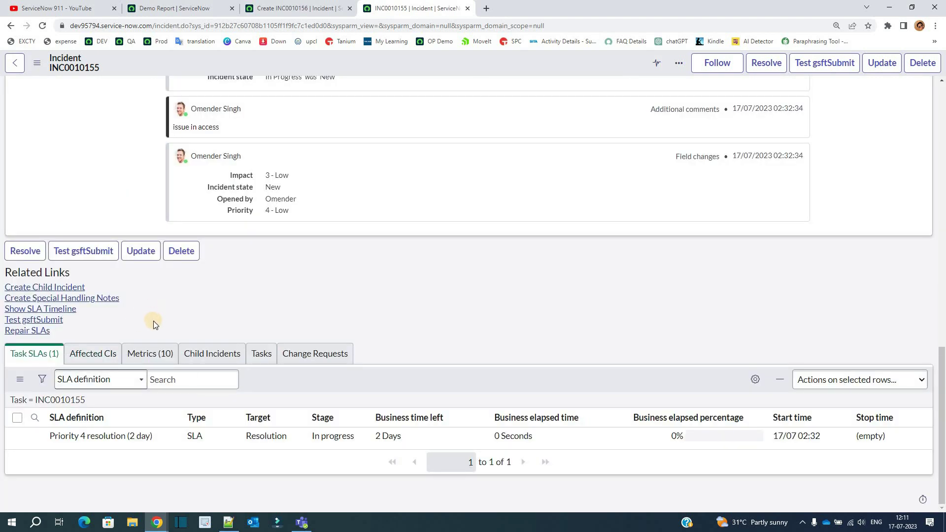
{"action": "scroll", "coordinate": [153, 321], "scroll_direction": "up", "scroll_amount": 20}
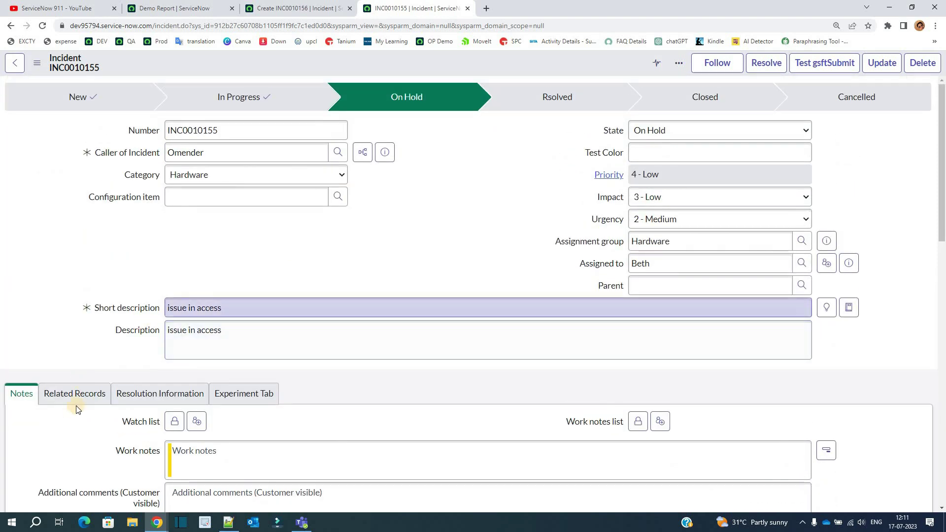
{"action": "left_click", "coordinate": [80, 395]}
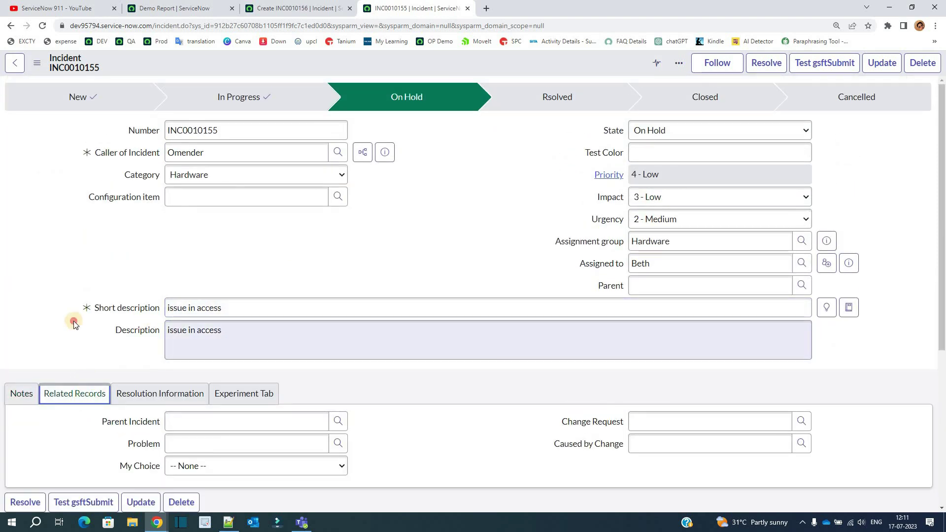
Save the incident with the work note "serial no = 001SND" and check the note in the activity log
{"action": "key", "text": "ctrl+s"}
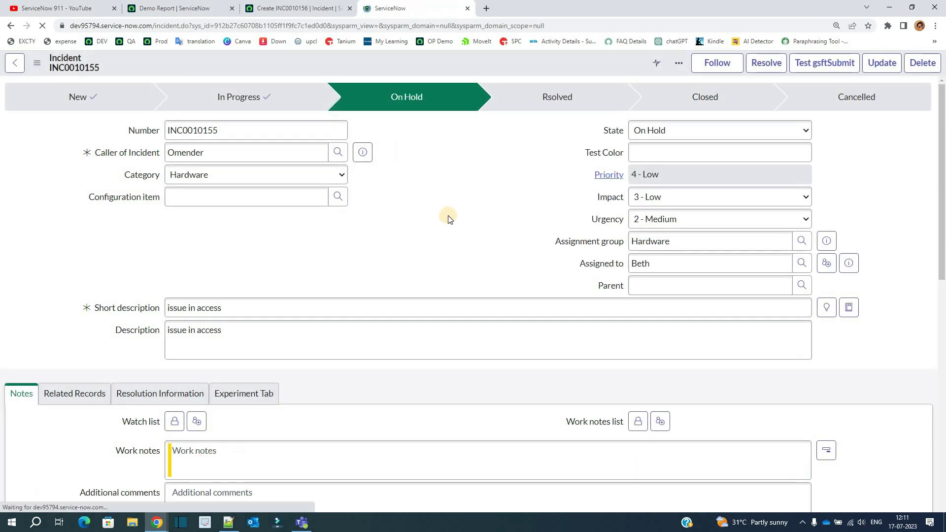
{"action": "scroll", "coordinate": [312, 365], "scroll_direction": "down", "scroll_amount": 4}
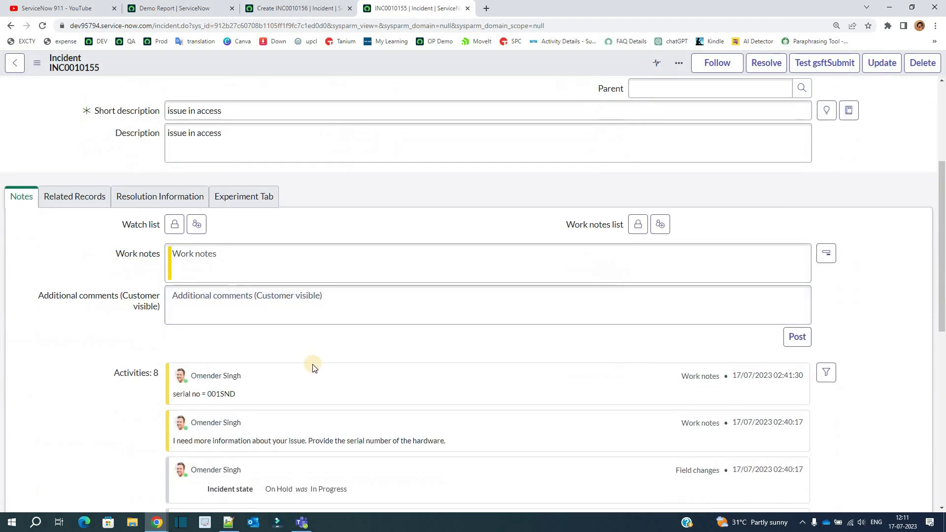
{"action": "scroll", "coordinate": [517, 258], "scroll_direction": "up", "scroll_amount": 4}
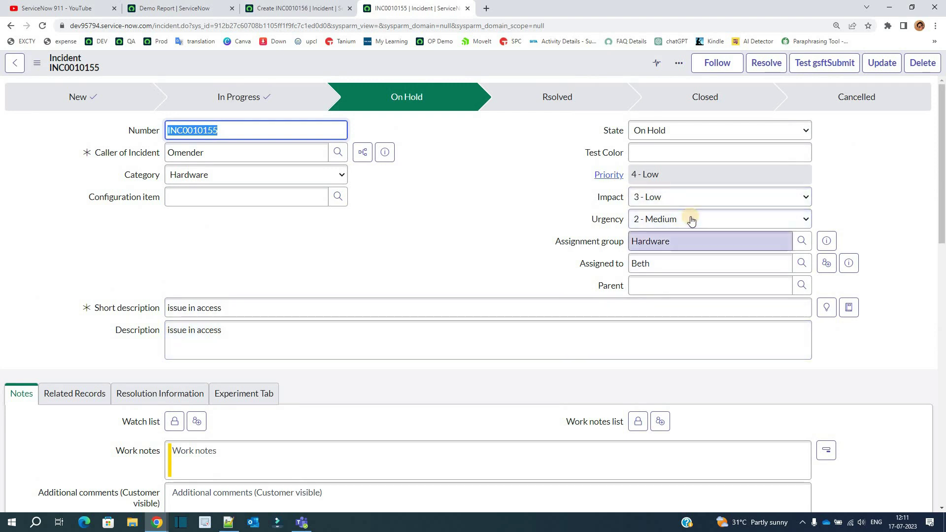
Return the incident from On Hold to the In Progress state and save the record
{"action": "left_click", "coordinate": [684, 130]}
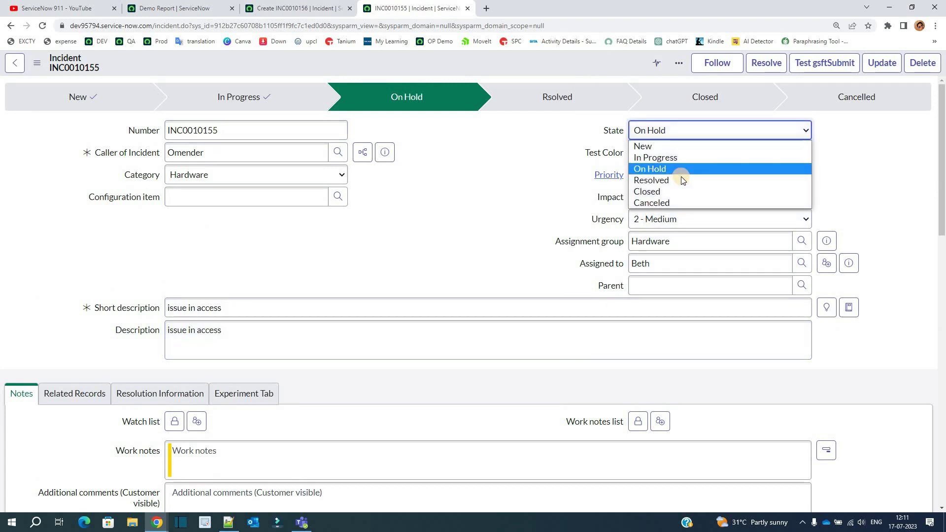
{"action": "left_click", "coordinate": [688, 156]}
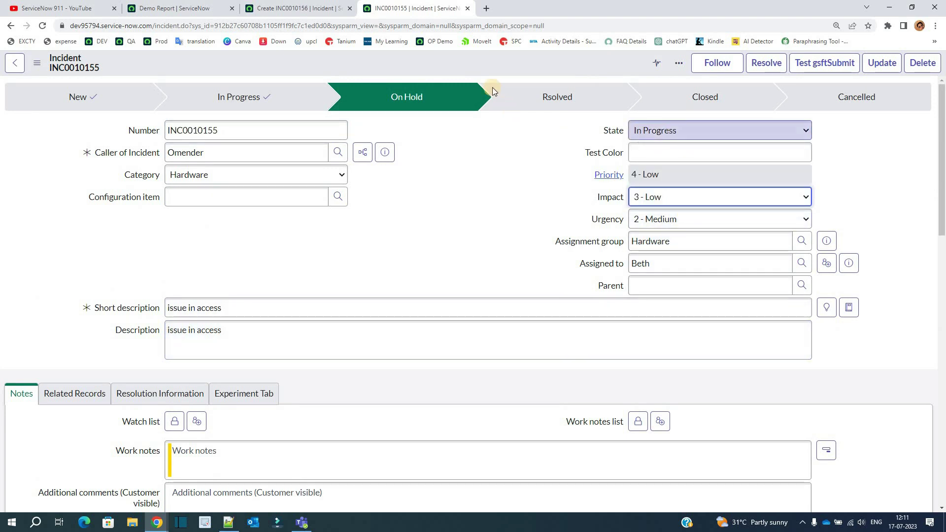
{"action": "right_click", "coordinate": [495, 69]}
{"action": "key", "text": "Return"}
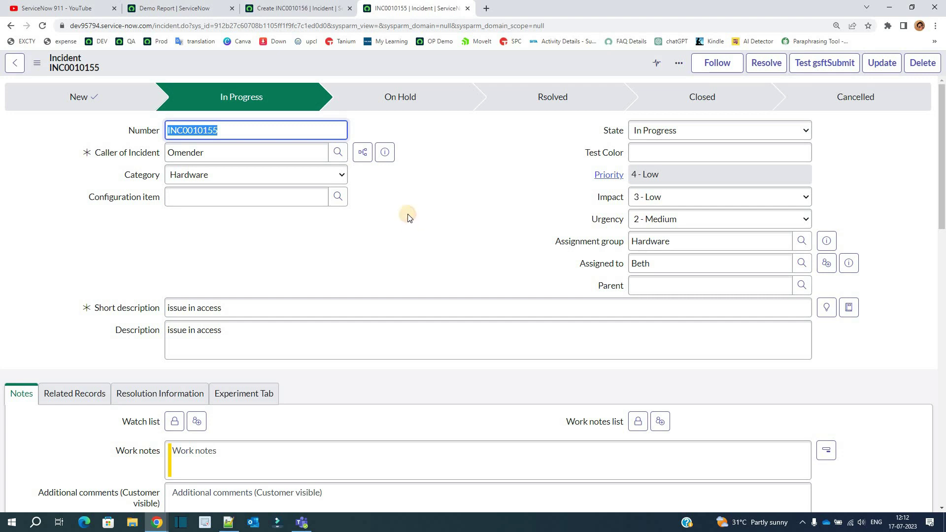
{"action": "left_click", "coordinate": [415, 213]}
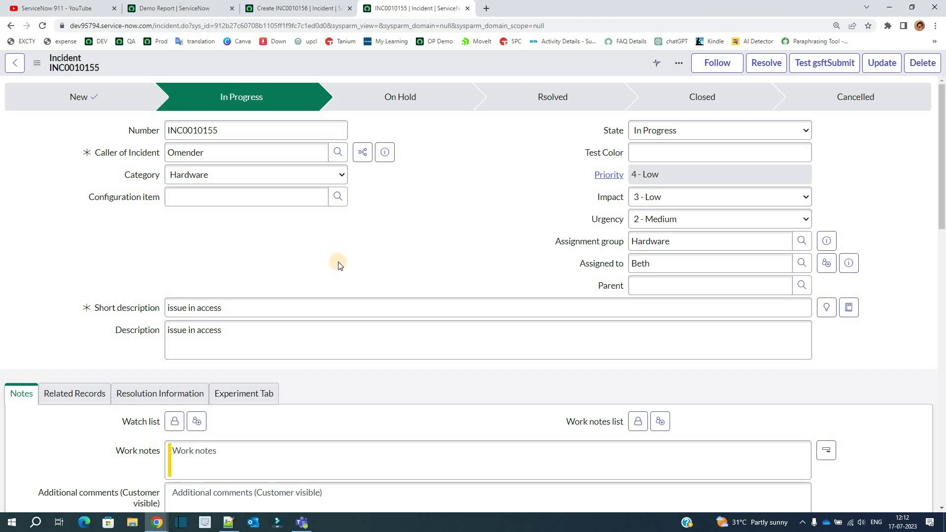
Resolve the incident with resolution code Solved (Permanently) and the resolution notes "updated the patch. working as expected."
{"action": "left_click", "coordinate": [763, 69]}
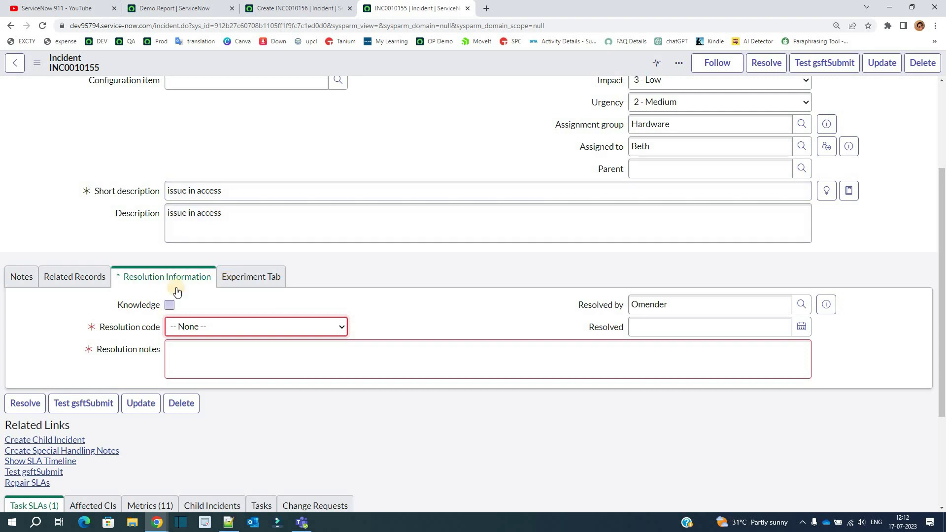
{"action": "left_click", "coordinate": [197, 333]}
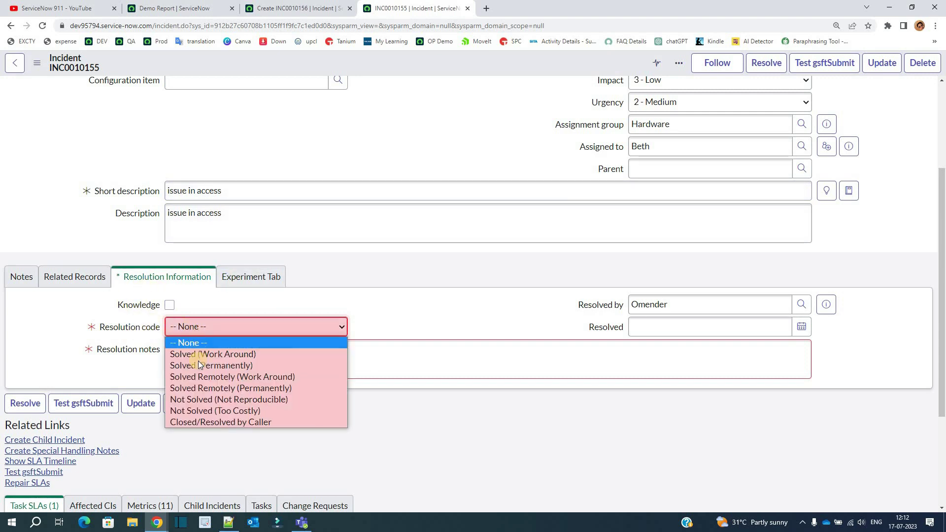
{"action": "left_click", "coordinate": [198, 365]}
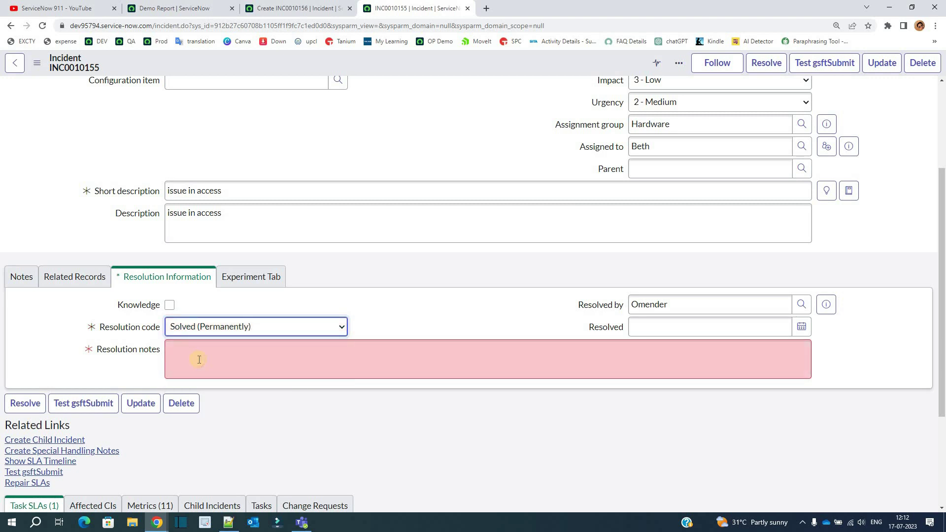
{"action": "left_click", "coordinate": [199, 360]}
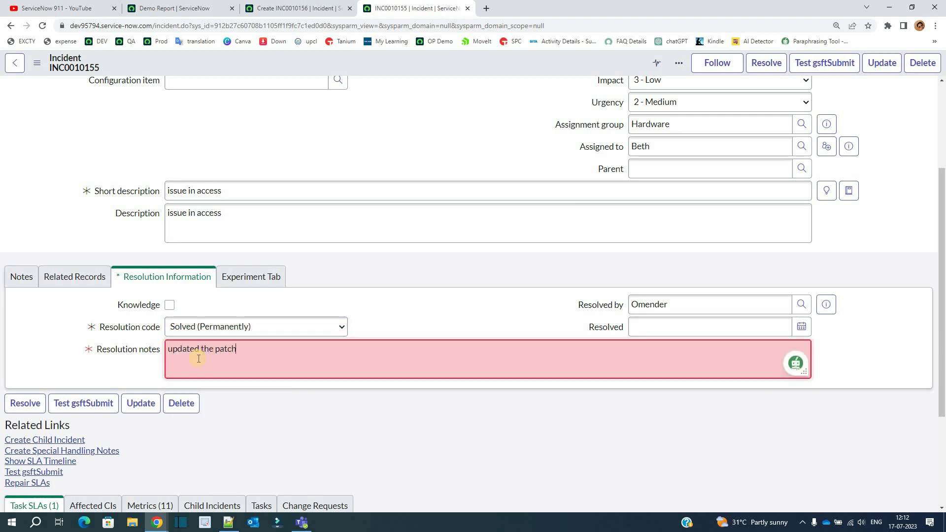
{"action": "left_click", "coordinate": [425, 311]}
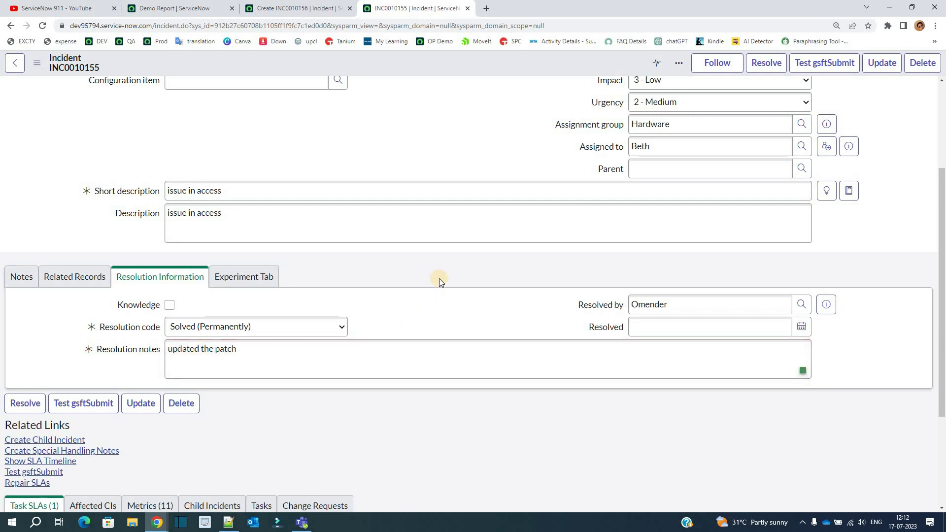
{"action": "left_click", "coordinate": [267, 344]}
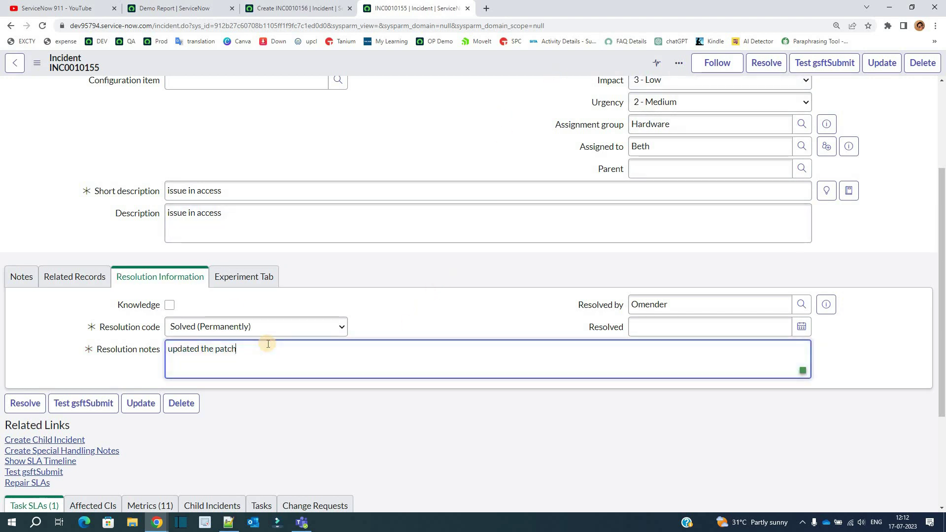
{"action": "type", "text": ". working as expected."}
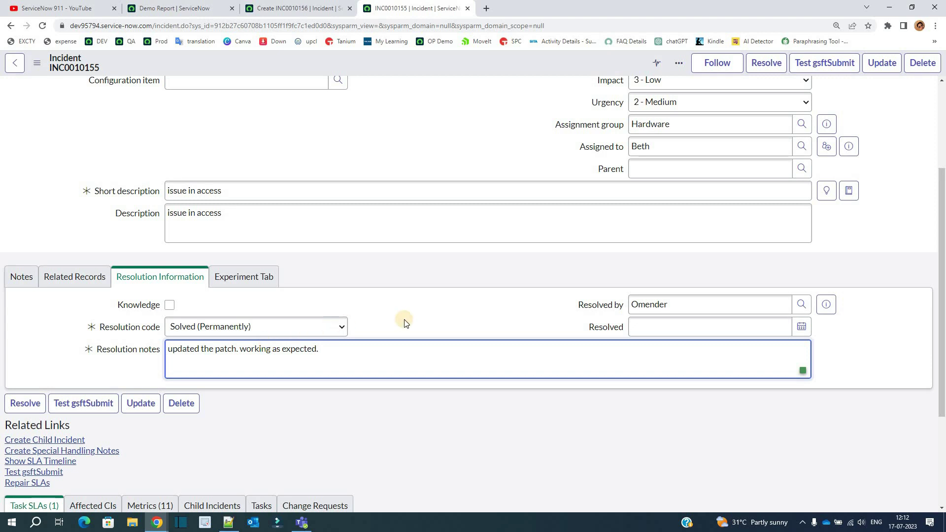
{"action": "left_click", "coordinate": [769, 59]}
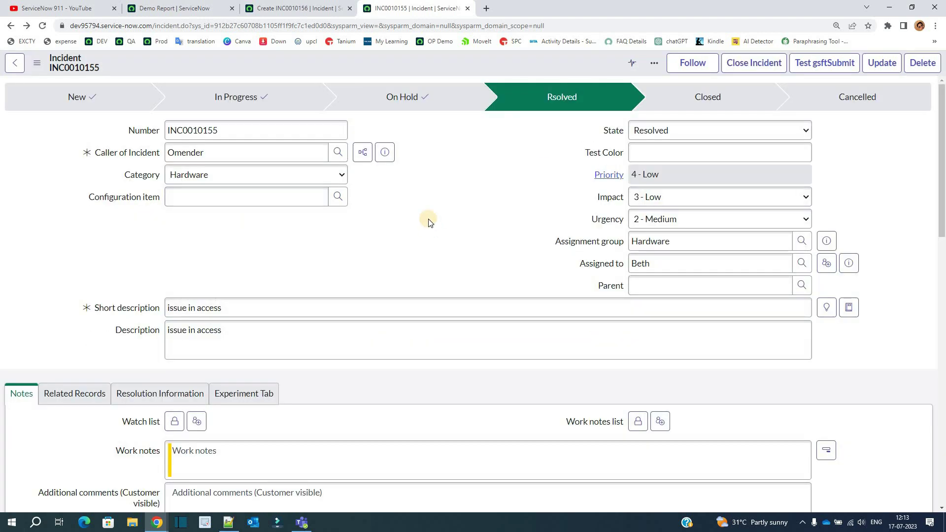
Highlight the Closed and Cancelled stages of the incident and look through the available State choices
{"action": "double_click", "coordinate": [736, 94]}
{"action": "double_click", "coordinate": [889, 99]}
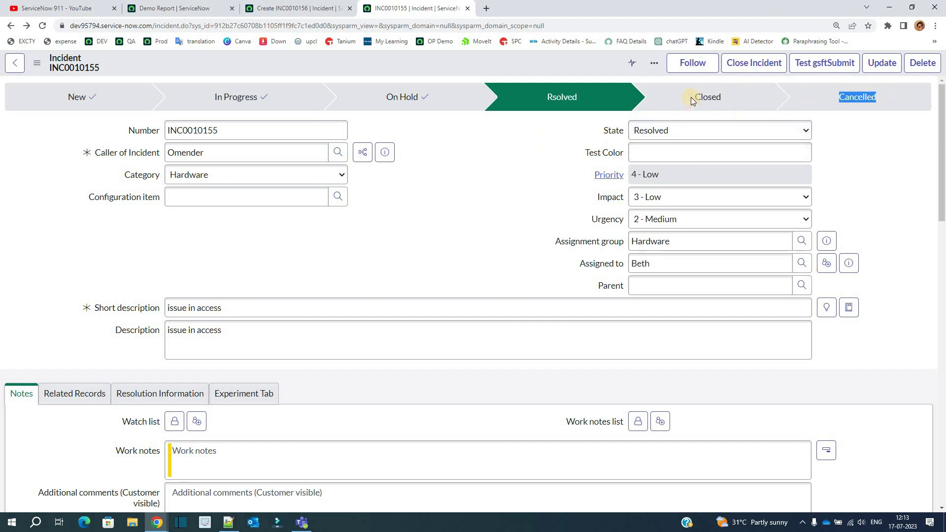
{"action": "left_click", "coordinate": [372, 215]}
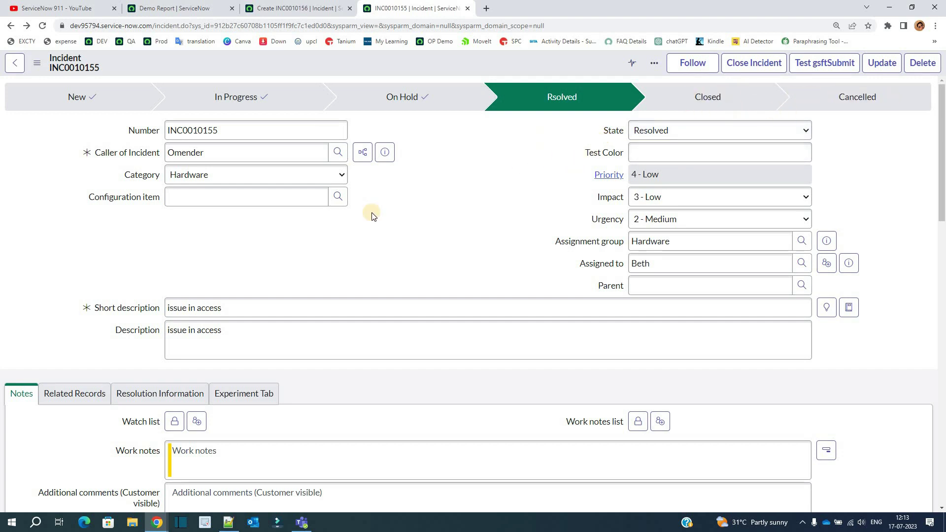
{"action": "double_click", "coordinate": [731, 97]}
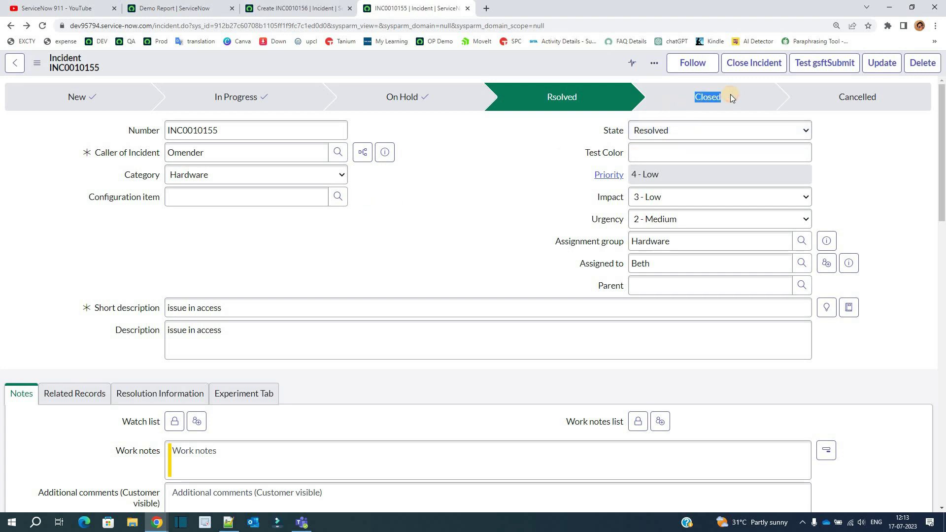
{"action": "left_click", "coordinate": [395, 213]}
{"action": "double_click", "coordinate": [890, 98]}
{"action": "left_click", "coordinate": [865, 144]}
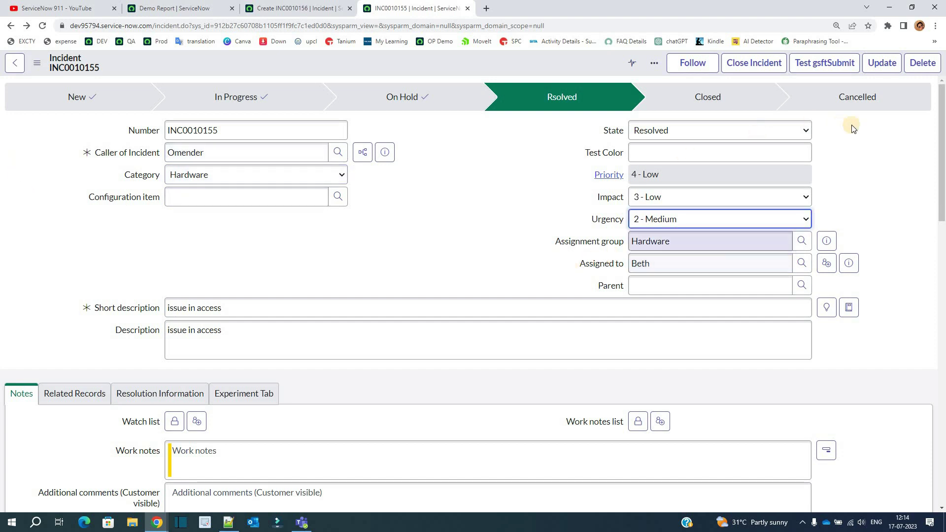
{"action": "left_click", "coordinate": [786, 143]}
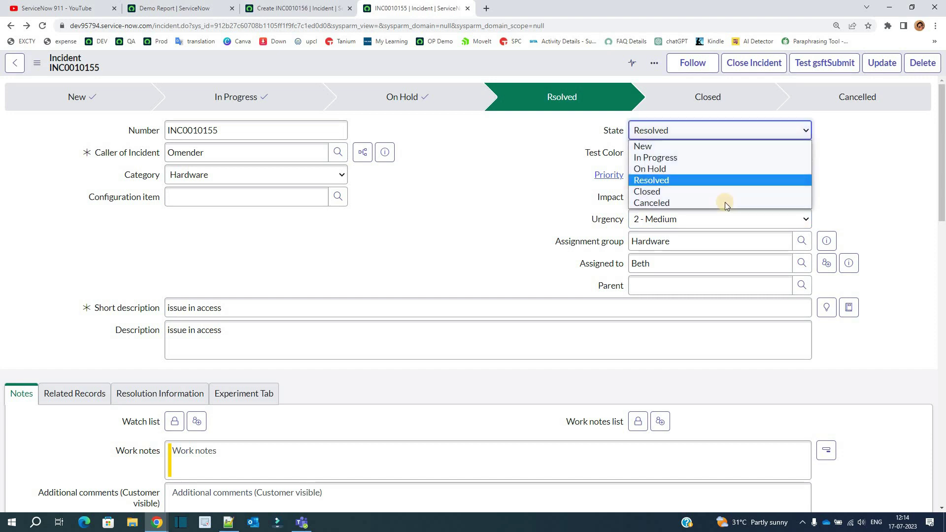
{"action": "left_click", "coordinate": [440, 225]}
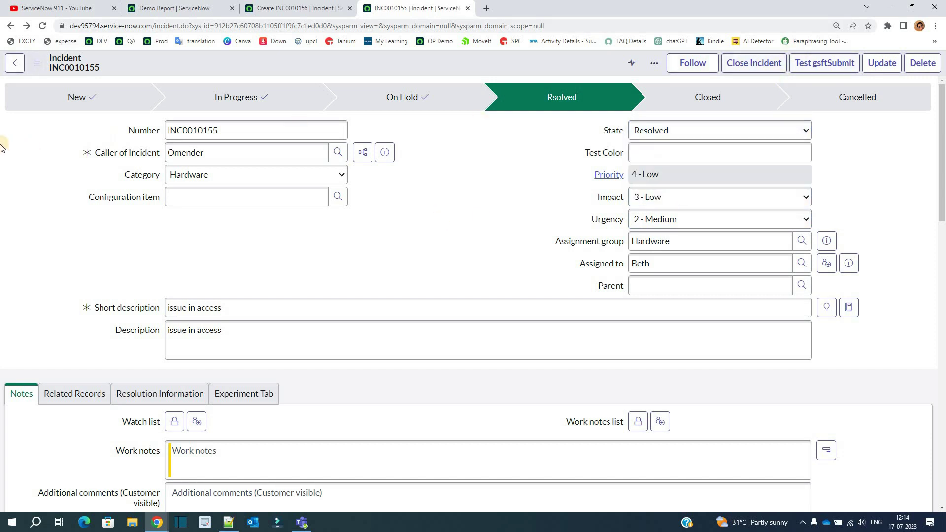
Examine the incident's activity log, Related Records fields, and the Task SLAs and Affected CIs related lists
{"action": "scroll", "coordinate": [37, 283], "scroll_direction": "down", "scroll_amount": 8}
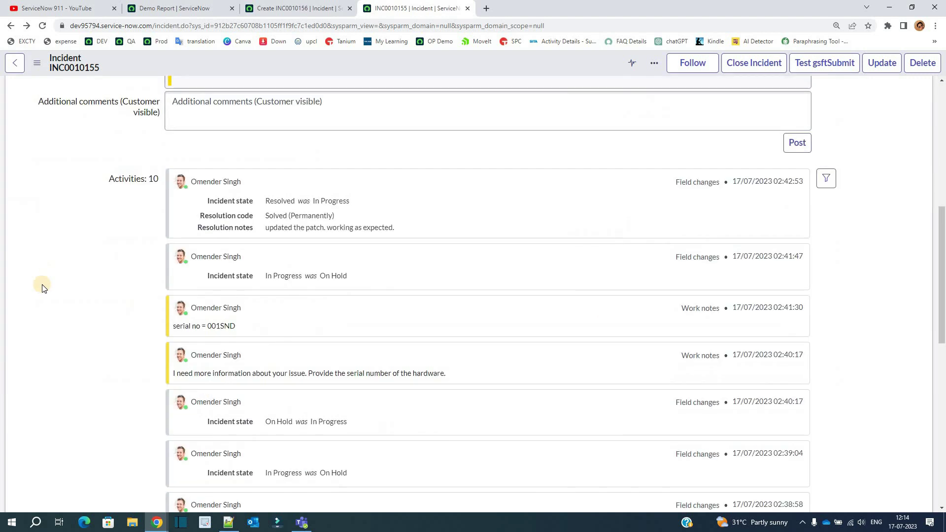
{"action": "scroll", "coordinate": [69, 305], "scroll_direction": "up", "scroll_amount": 6}
{"action": "left_click", "coordinate": [69, 304]}
{"action": "scroll", "coordinate": [64, 321], "scroll_direction": "down", "scroll_amount": 3}
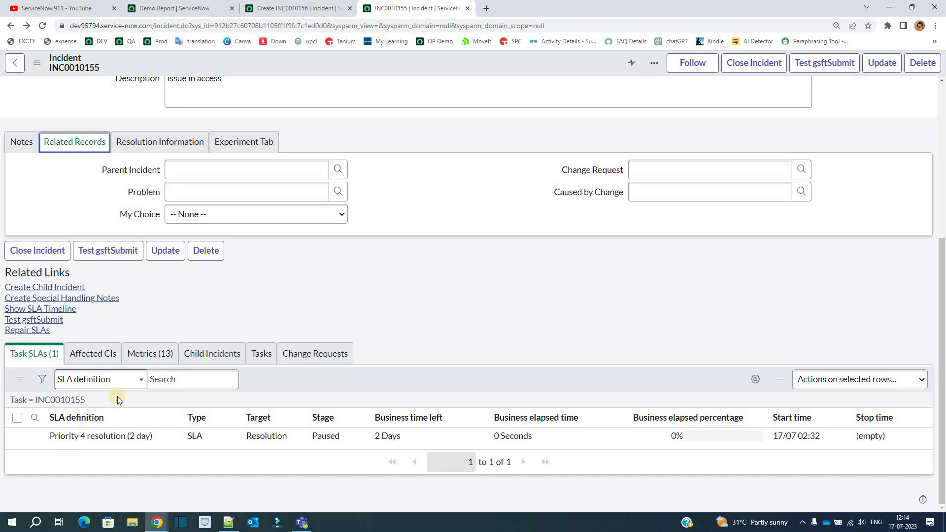
{"action": "left_click", "coordinate": [86, 353]}
{"action": "left_click", "coordinate": [30, 353]}
{"action": "left_click", "coordinate": [80, 357]}
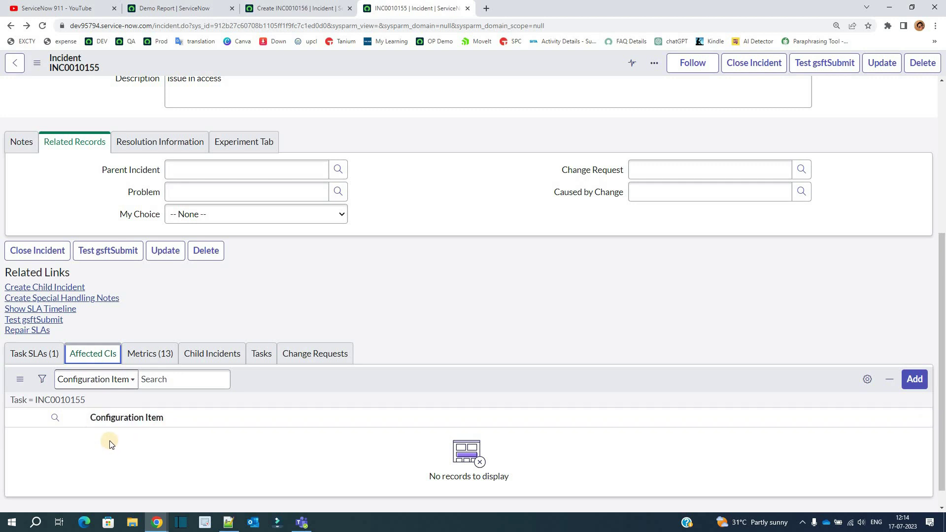
Set the incident's configuration item to MacBook Air 13" and accept the notice about active tasks on it
{"action": "scroll", "coordinate": [109, 443], "scroll_direction": "up", "scroll_amount": 5}
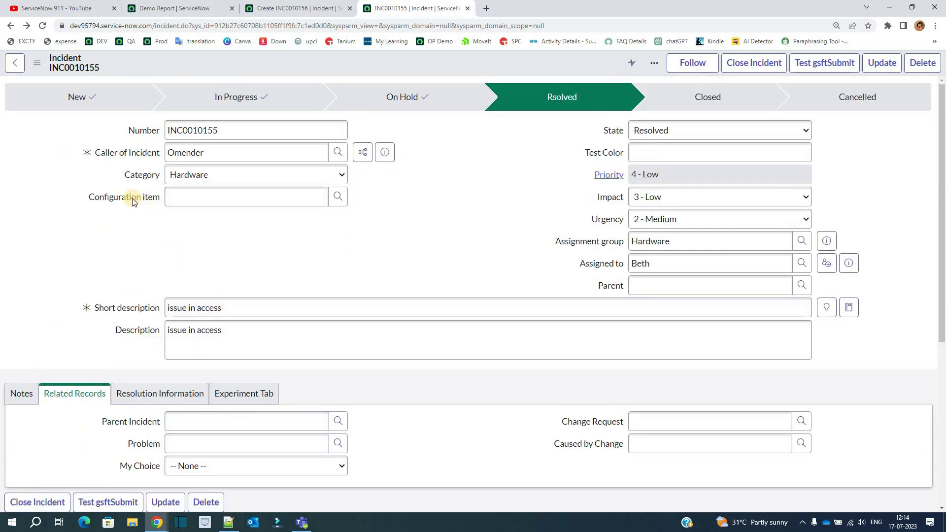
{"action": "left_click", "coordinate": [272, 201]}
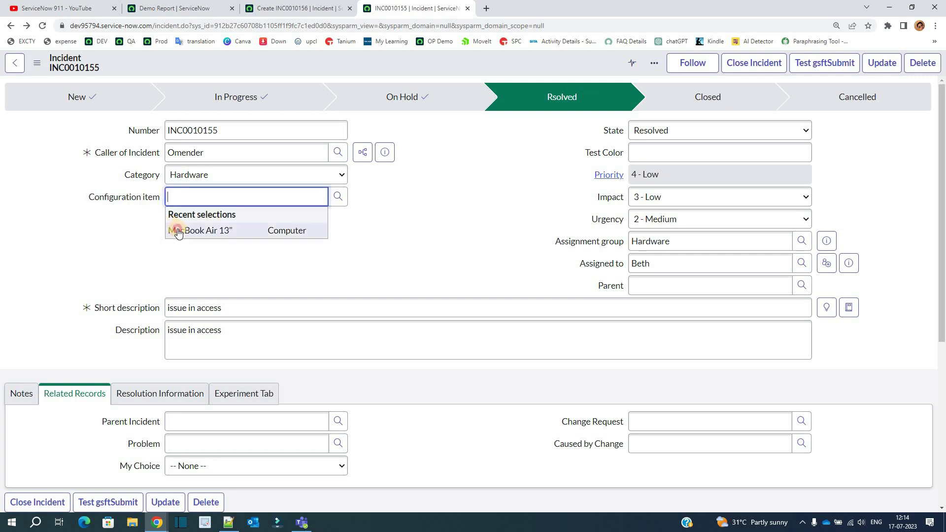
{"action": "key", "text": "Down"}
{"action": "key", "text": "Return"}
{"action": "scroll", "coordinate": [154, 394], "scroll_direction": "down", "scroll_amount": 5}
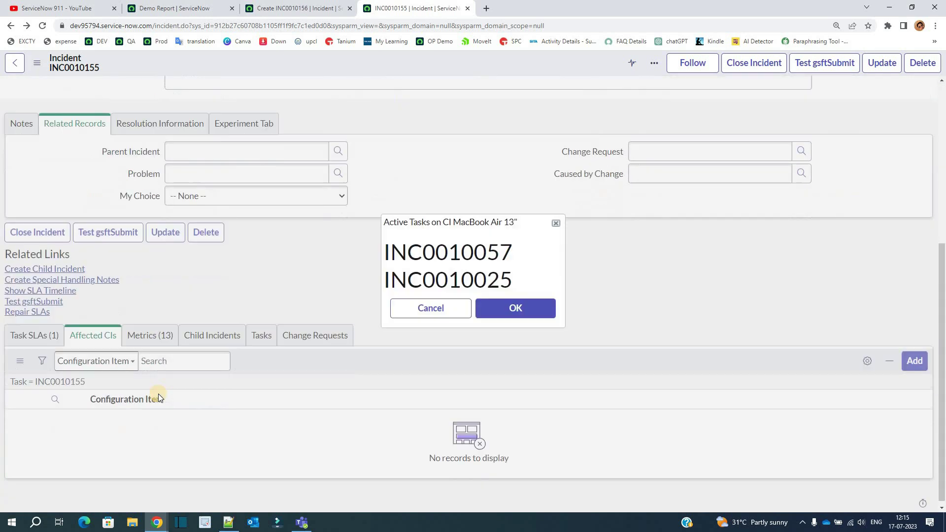
{"action": "left_click", "coordinate": [498, 304]}
Examine the Affected CIs, Child Incidents and Change Requests related lists, and highlight the incident's description
{"action": "left_click", "coordinate": [102, 333]}
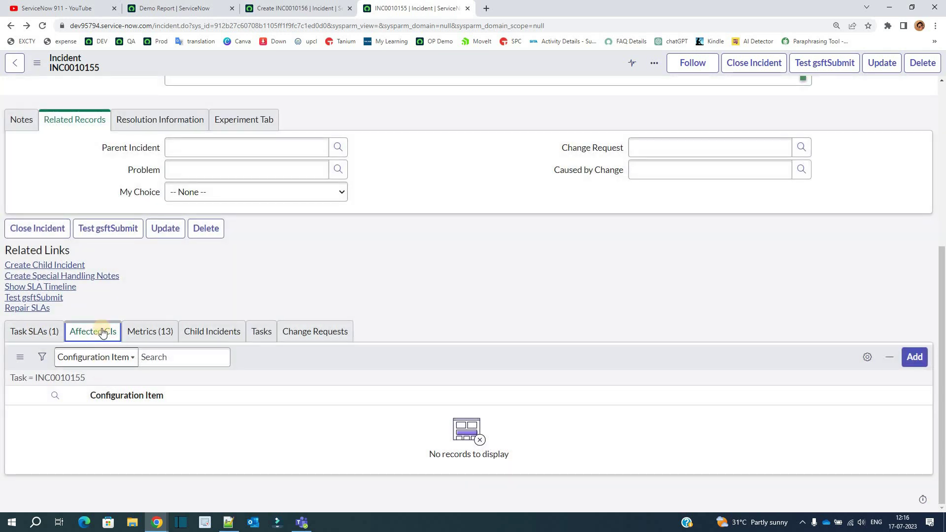
{"action": "left_click", "coordinate": [215, 330]}
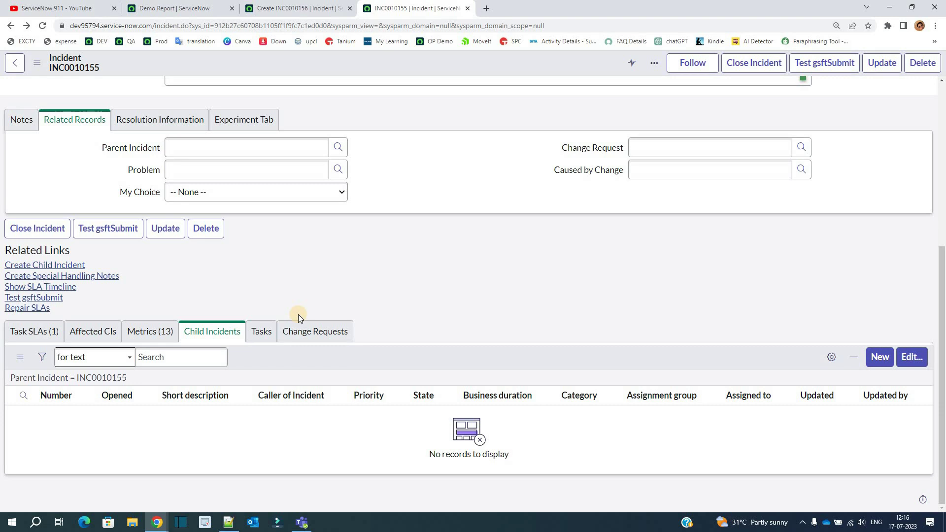
{"action": "scroll", "coordinate": [202, 351], "scroll_direction": "up", "scroll_amount": 5}
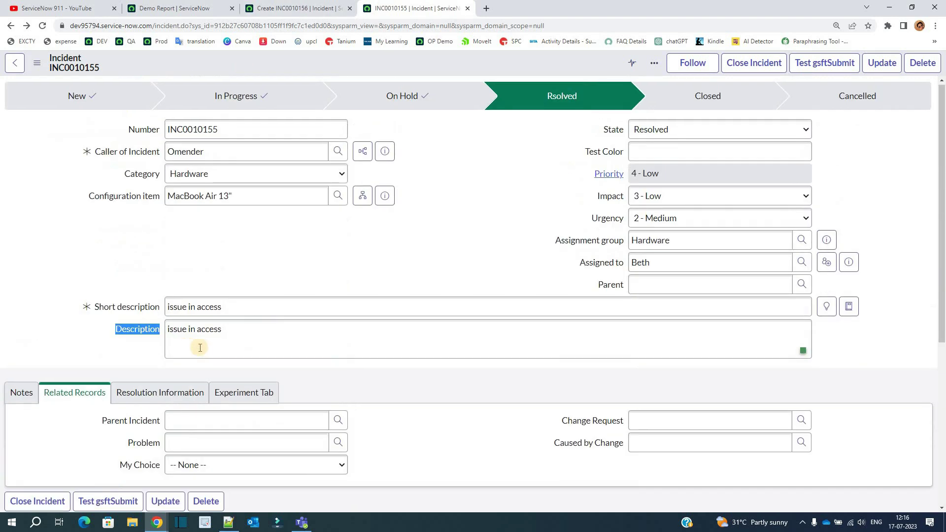
{"action": "left_click_drag", "start_coordinate": [209, 339], "coordinate": [83, 347]}
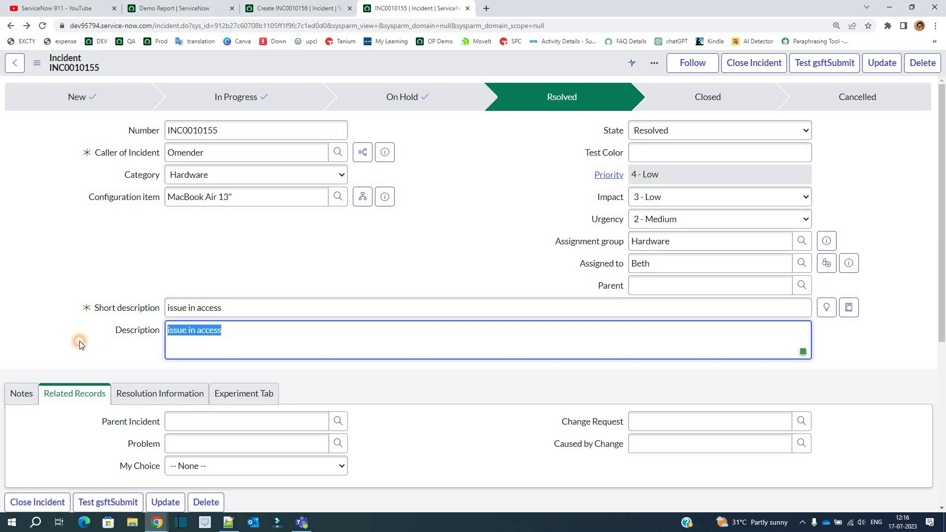
{"action": "left_click", "coordinate": [80, 345]}
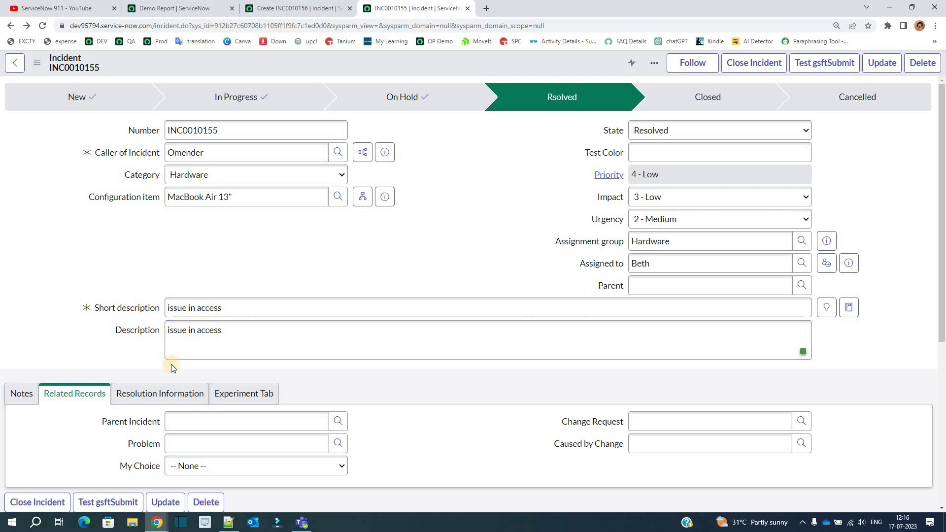
{"action": "scroll", "coordinate": [342, 395], "scroll_direction": "down", "scroll_amount": 5}
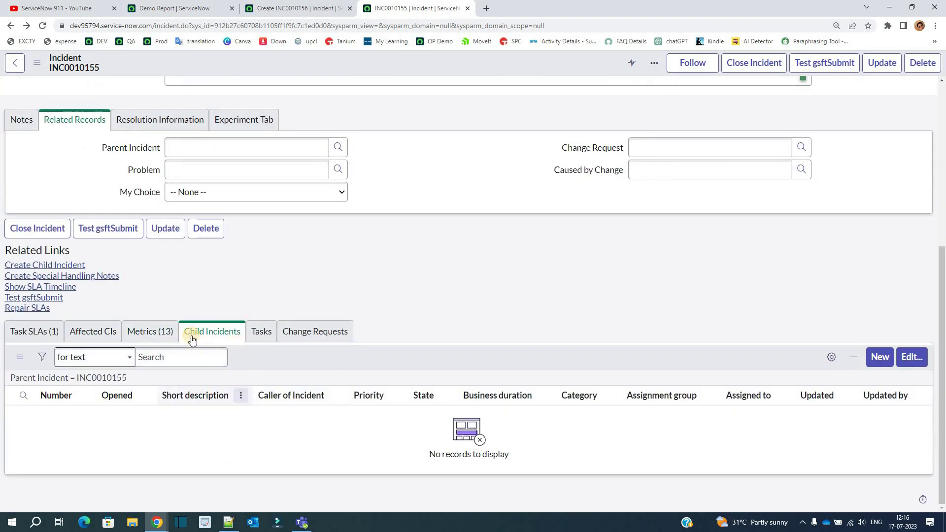
{"action": "left_click", "coordinate": [317, 337]}
{"action": "scroll", "coordinate": [134, 94], "scroll_direction": "up", "scroll_amount": 6}
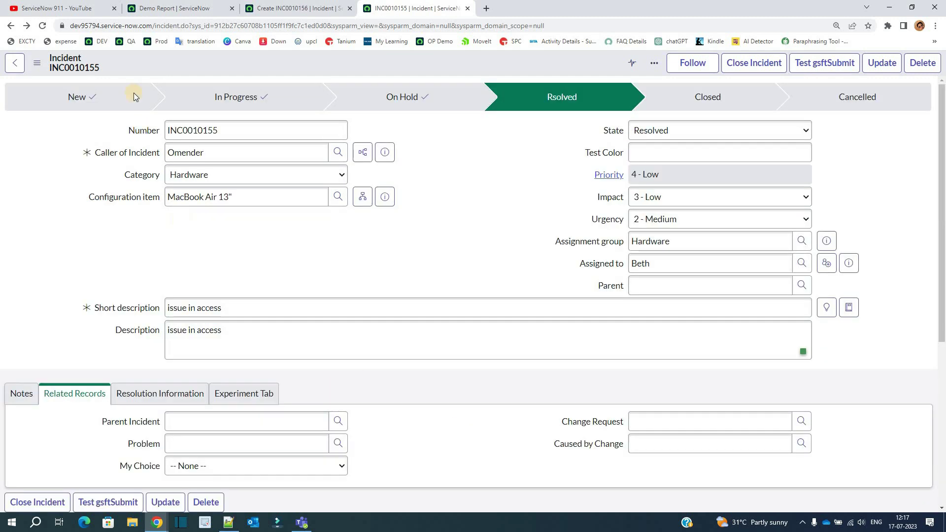
Look through the incident form's record actions, including its Export formats and available views
{"action": "right_click", "coordinate": [145, 66]}
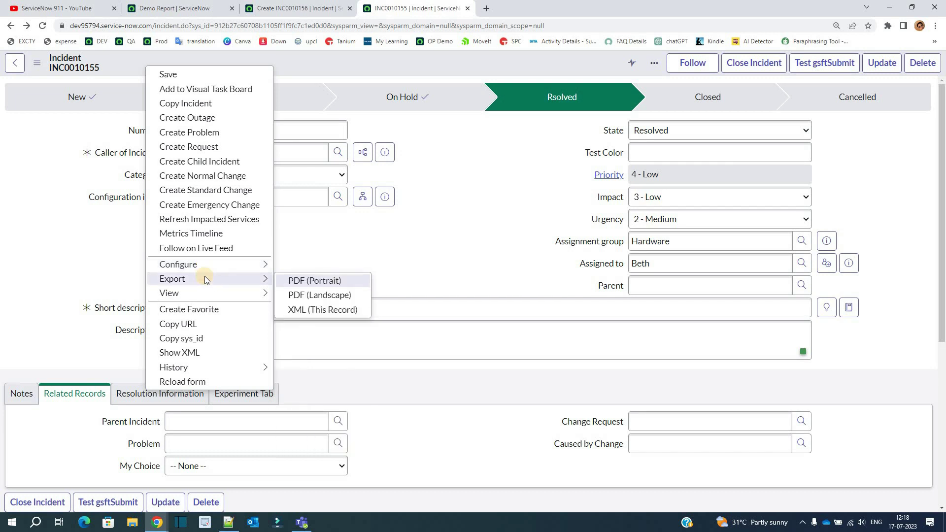
{"action": "mouse_move", "coordinate": [205, 299]}
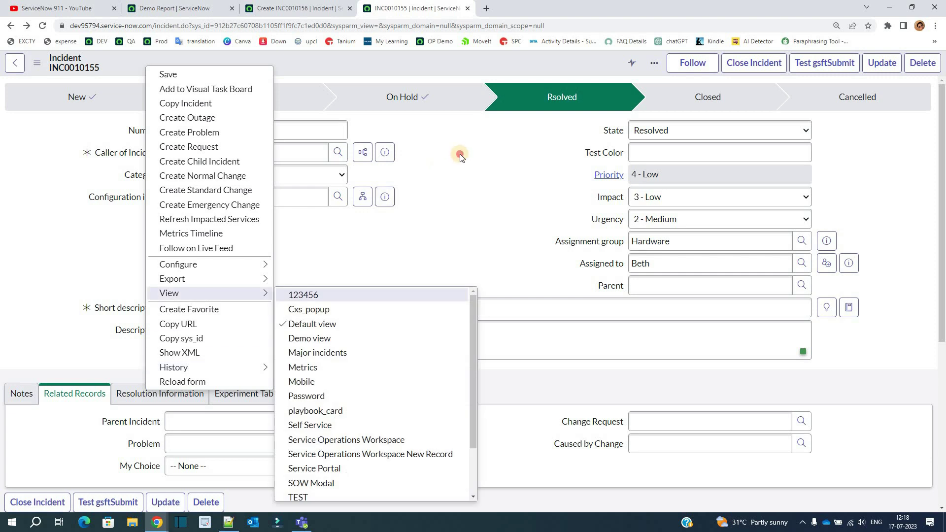
{"action": "left_click", "coordinate": [217, 299]}
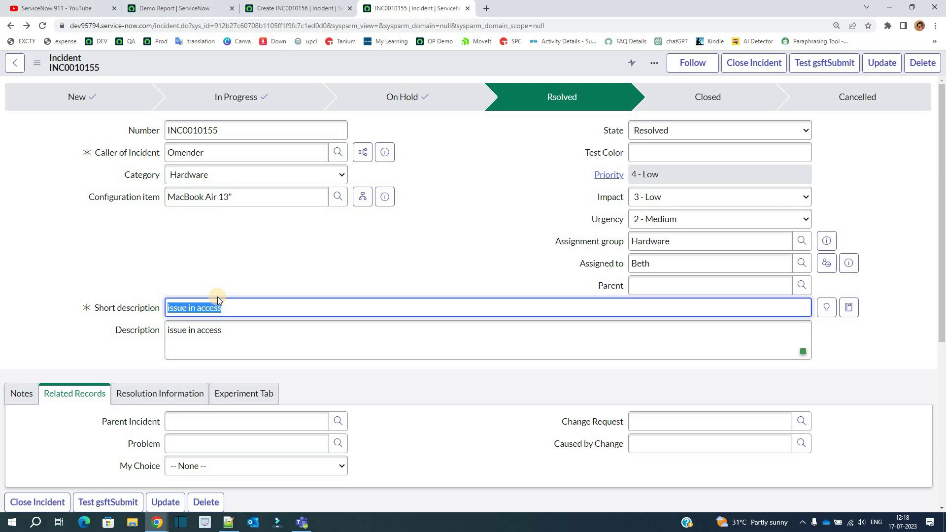
{"action": "left_click", "coordinate": [207, 258]}
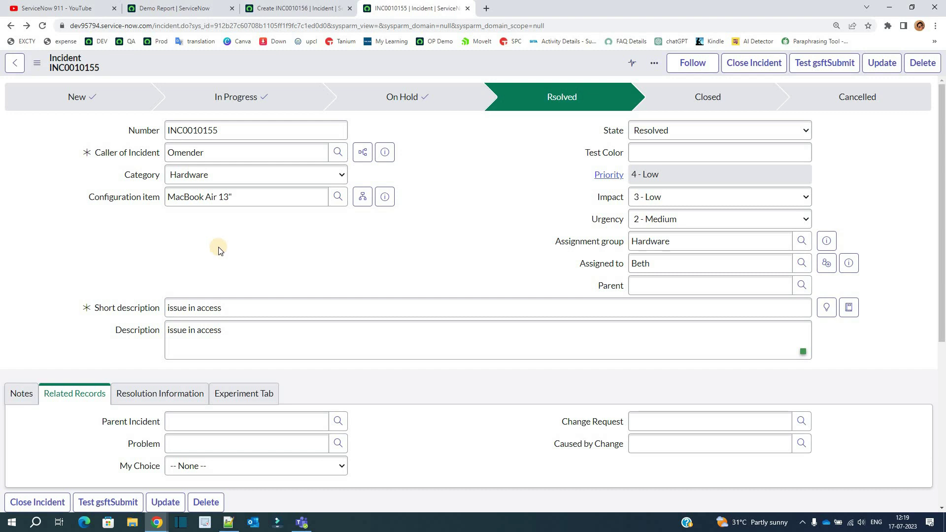
Highlight all lifecycle stages of the incident from New to Cancelled
{"action": "left_click", "coordinate": [261, 175]}
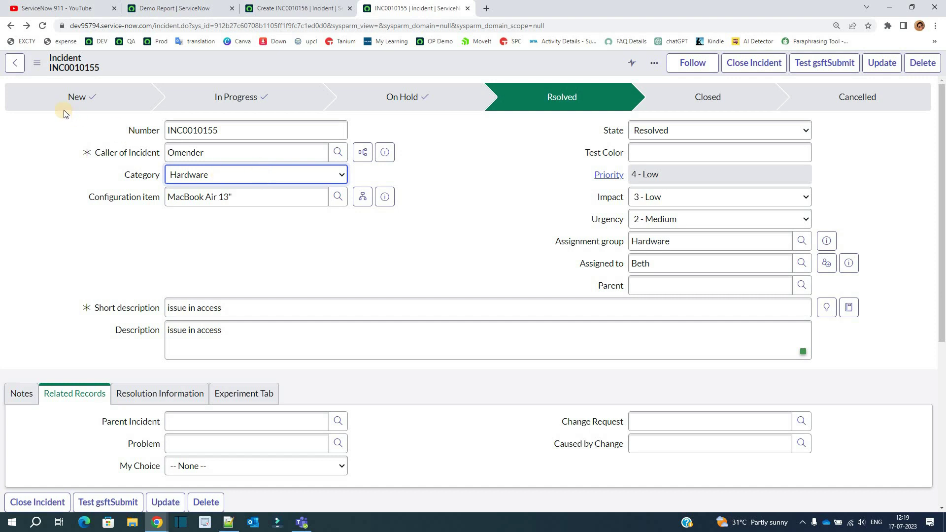
{"action": "left_click_drag", "start_coordinate": [64, 113], "coordinate": [282, 92]}
{"action": "left_click_drag", "start_coordinate": [868, 119], "coordinate": [885, 117]}
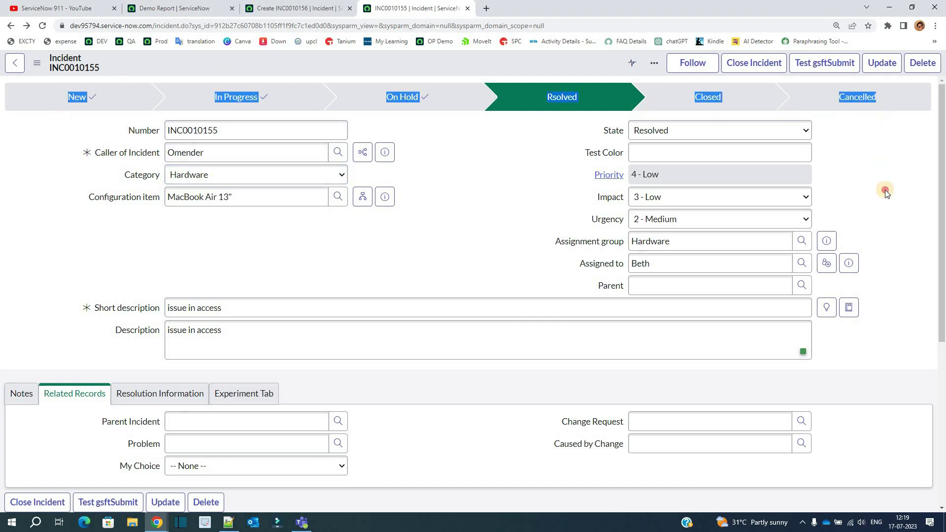
{"action": "left_click", "coordinate": [412, 272]}
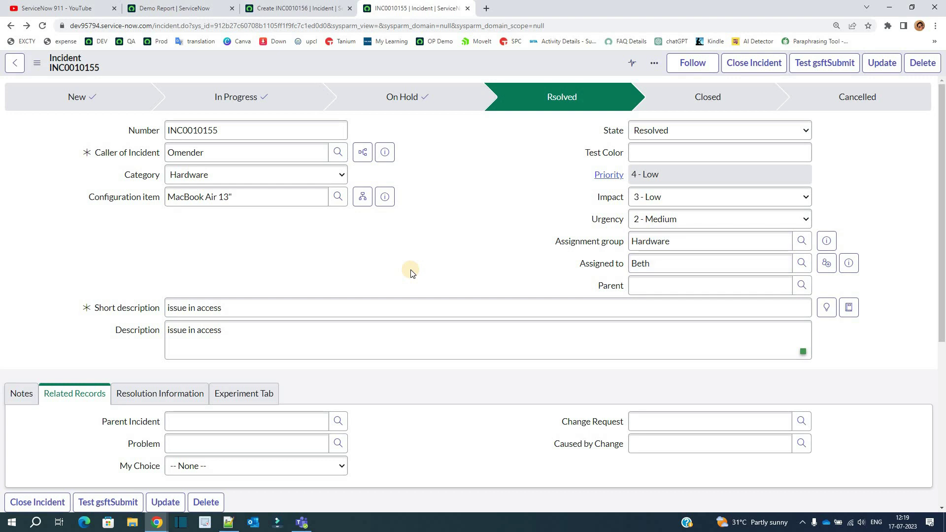